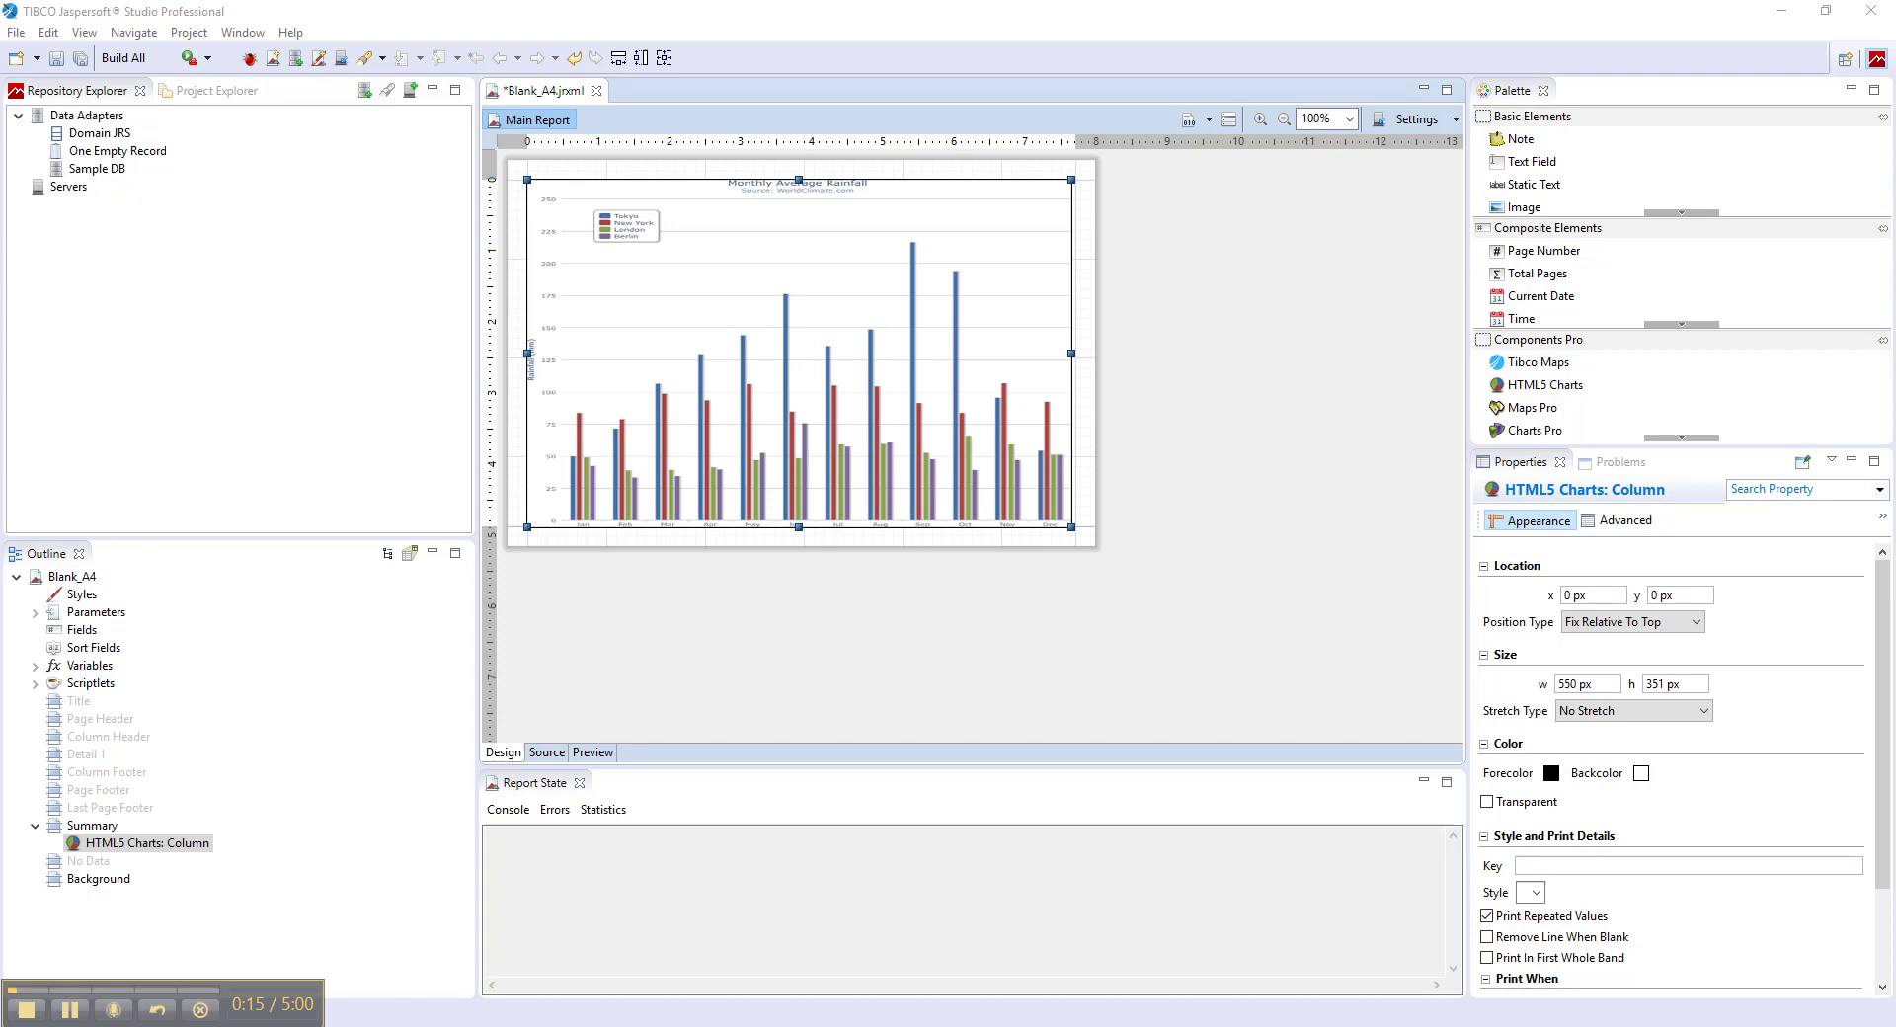
Open the HTML5 column chart's Edit Chart properties dialog from its context menu
right_click(788, 355)
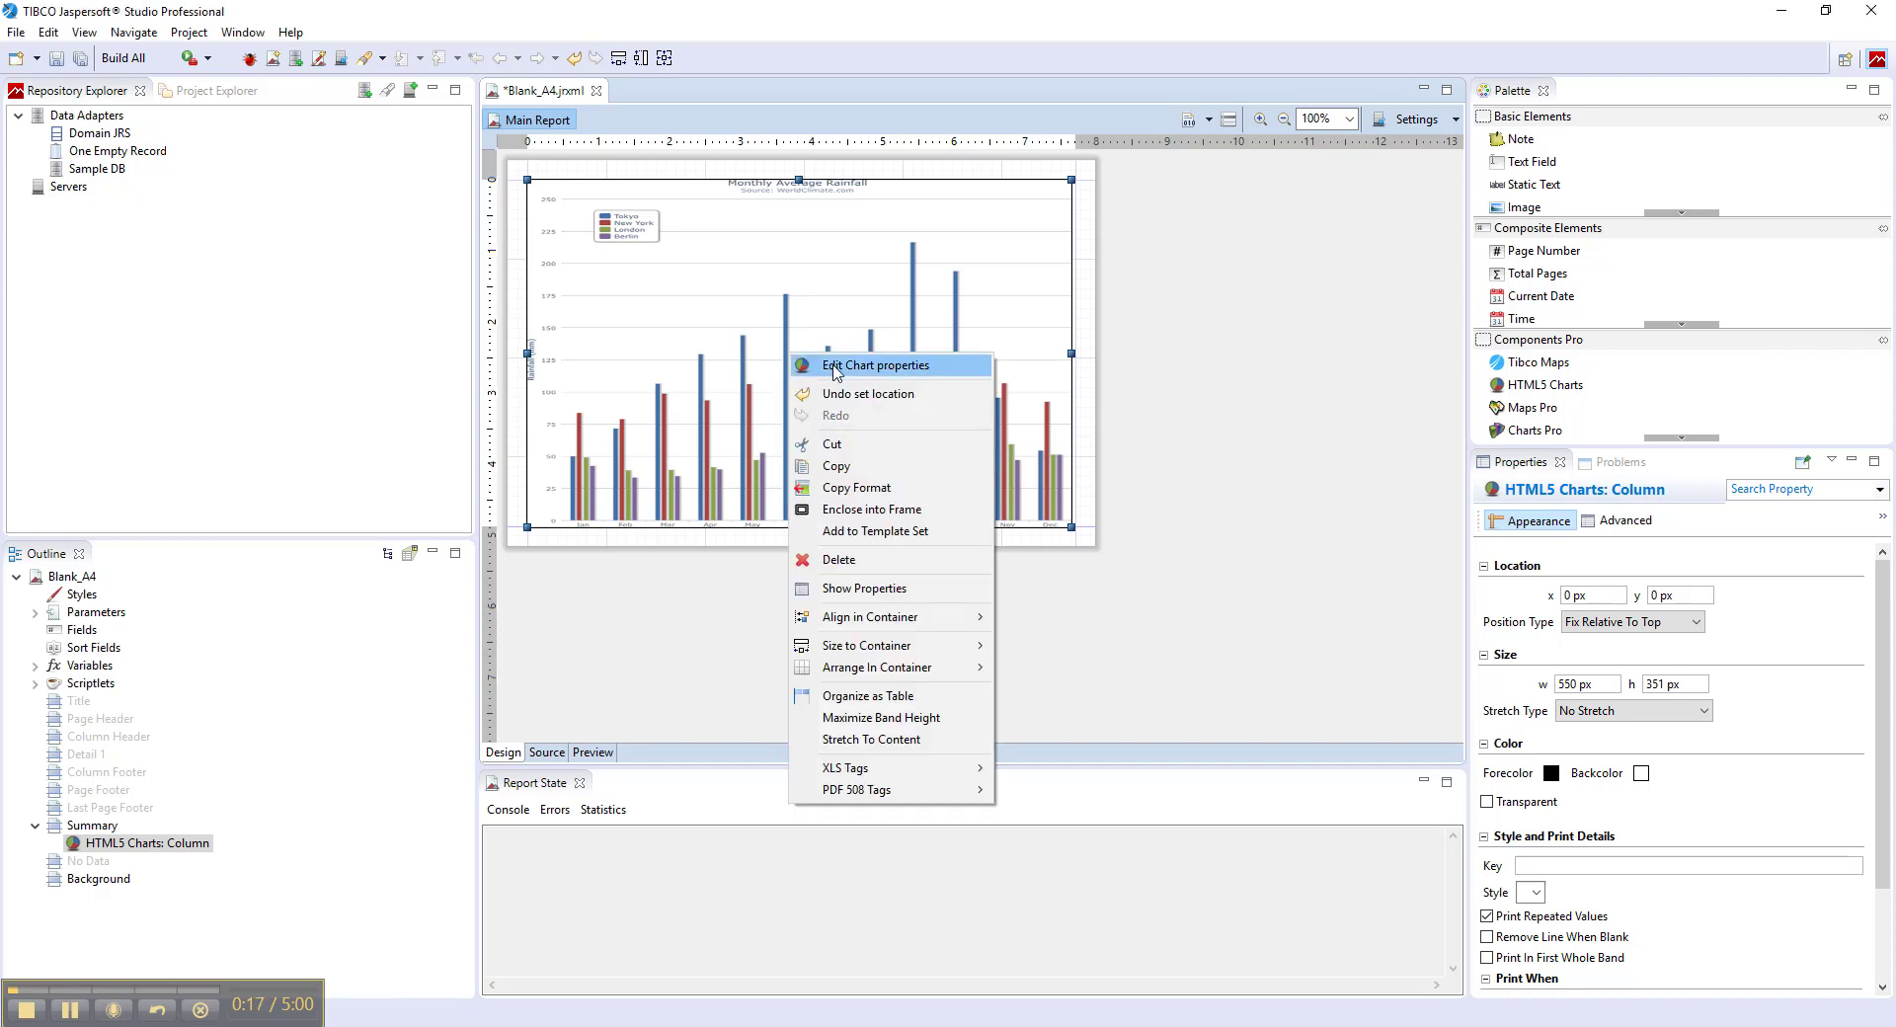
click(834, 368)
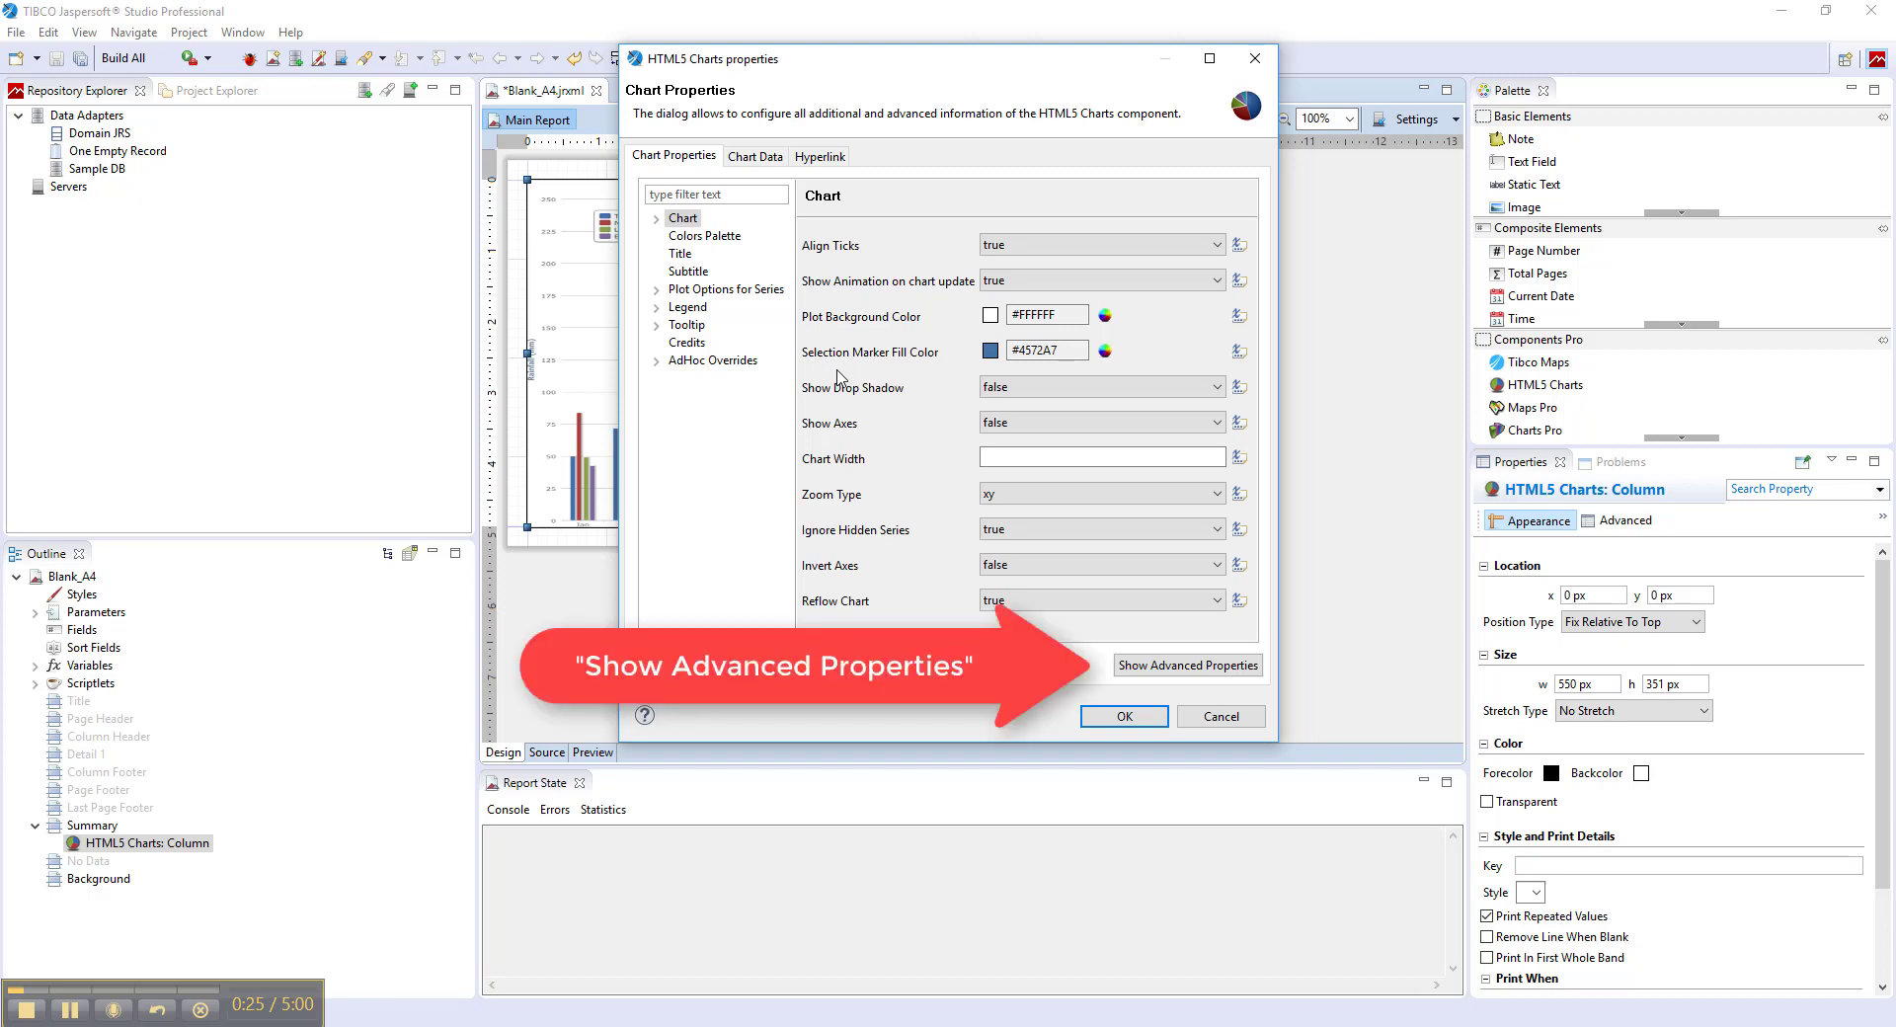
Show the chart's advanced properties, then bring up the Highcharts API reference in the browser
click(1161, 667)
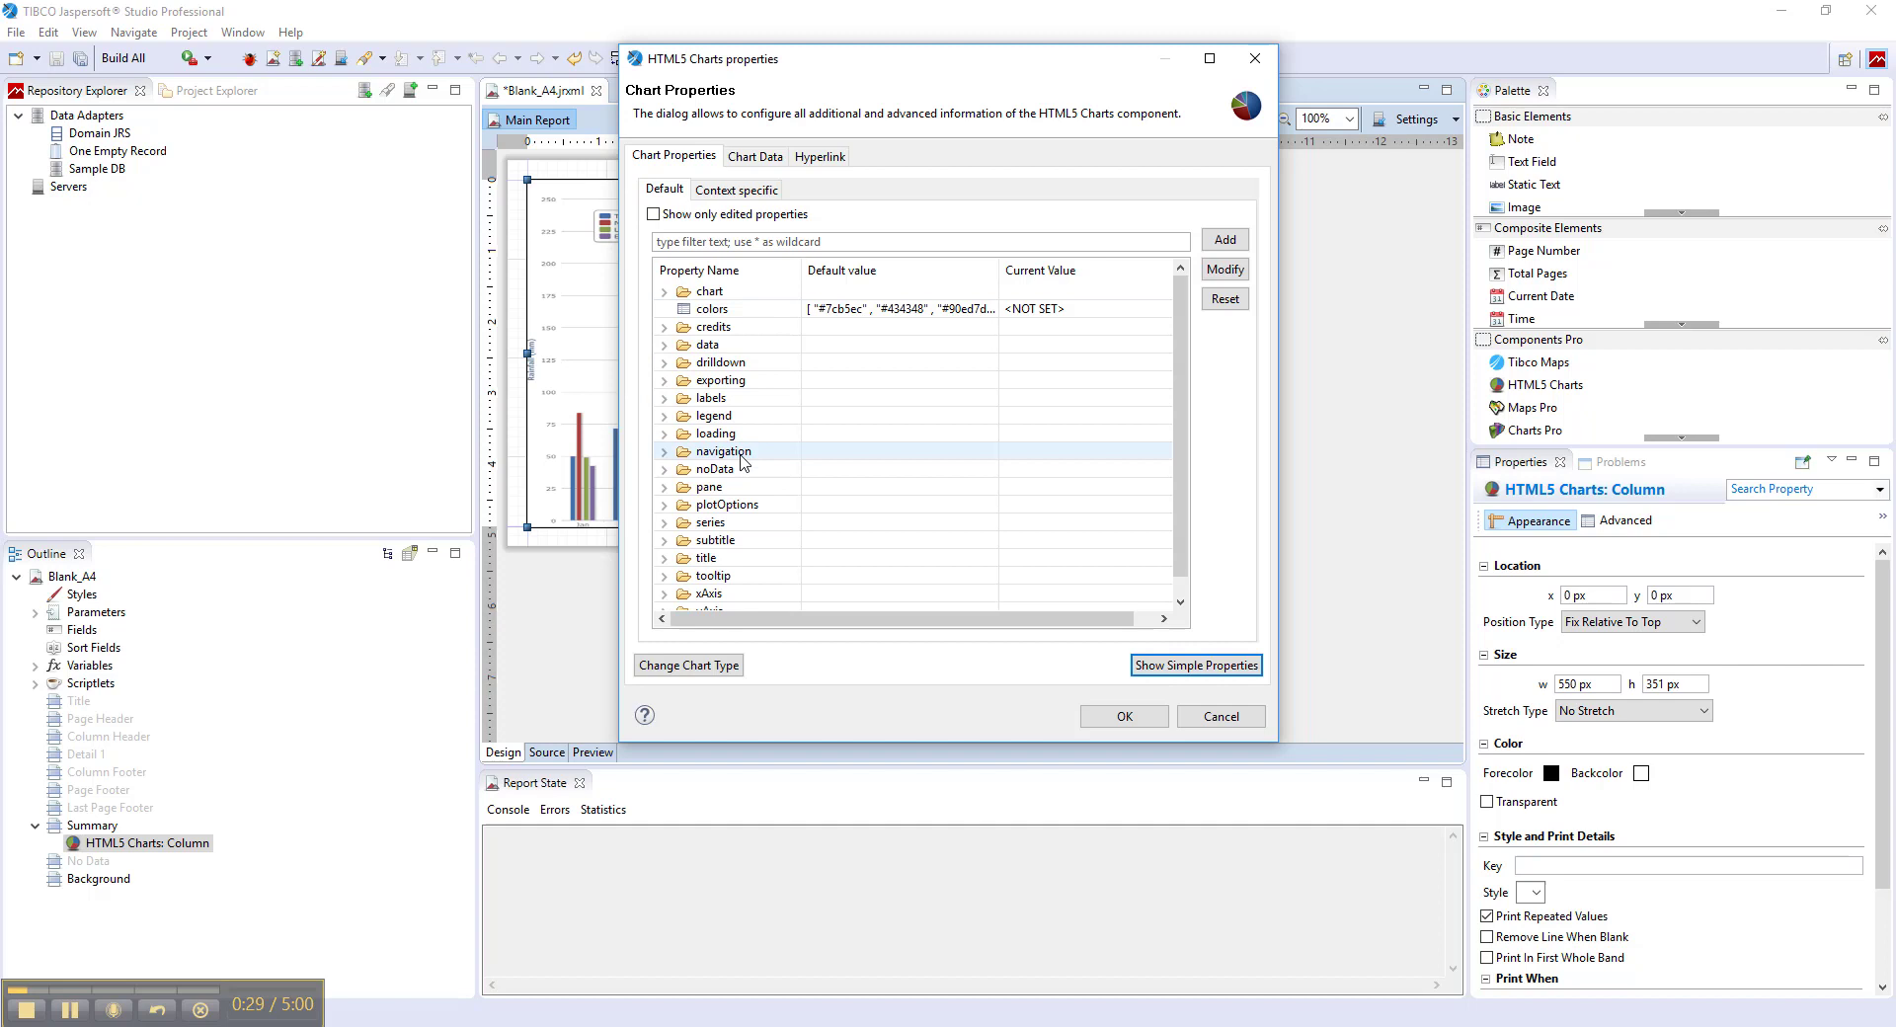
mouse_move(747, 475)
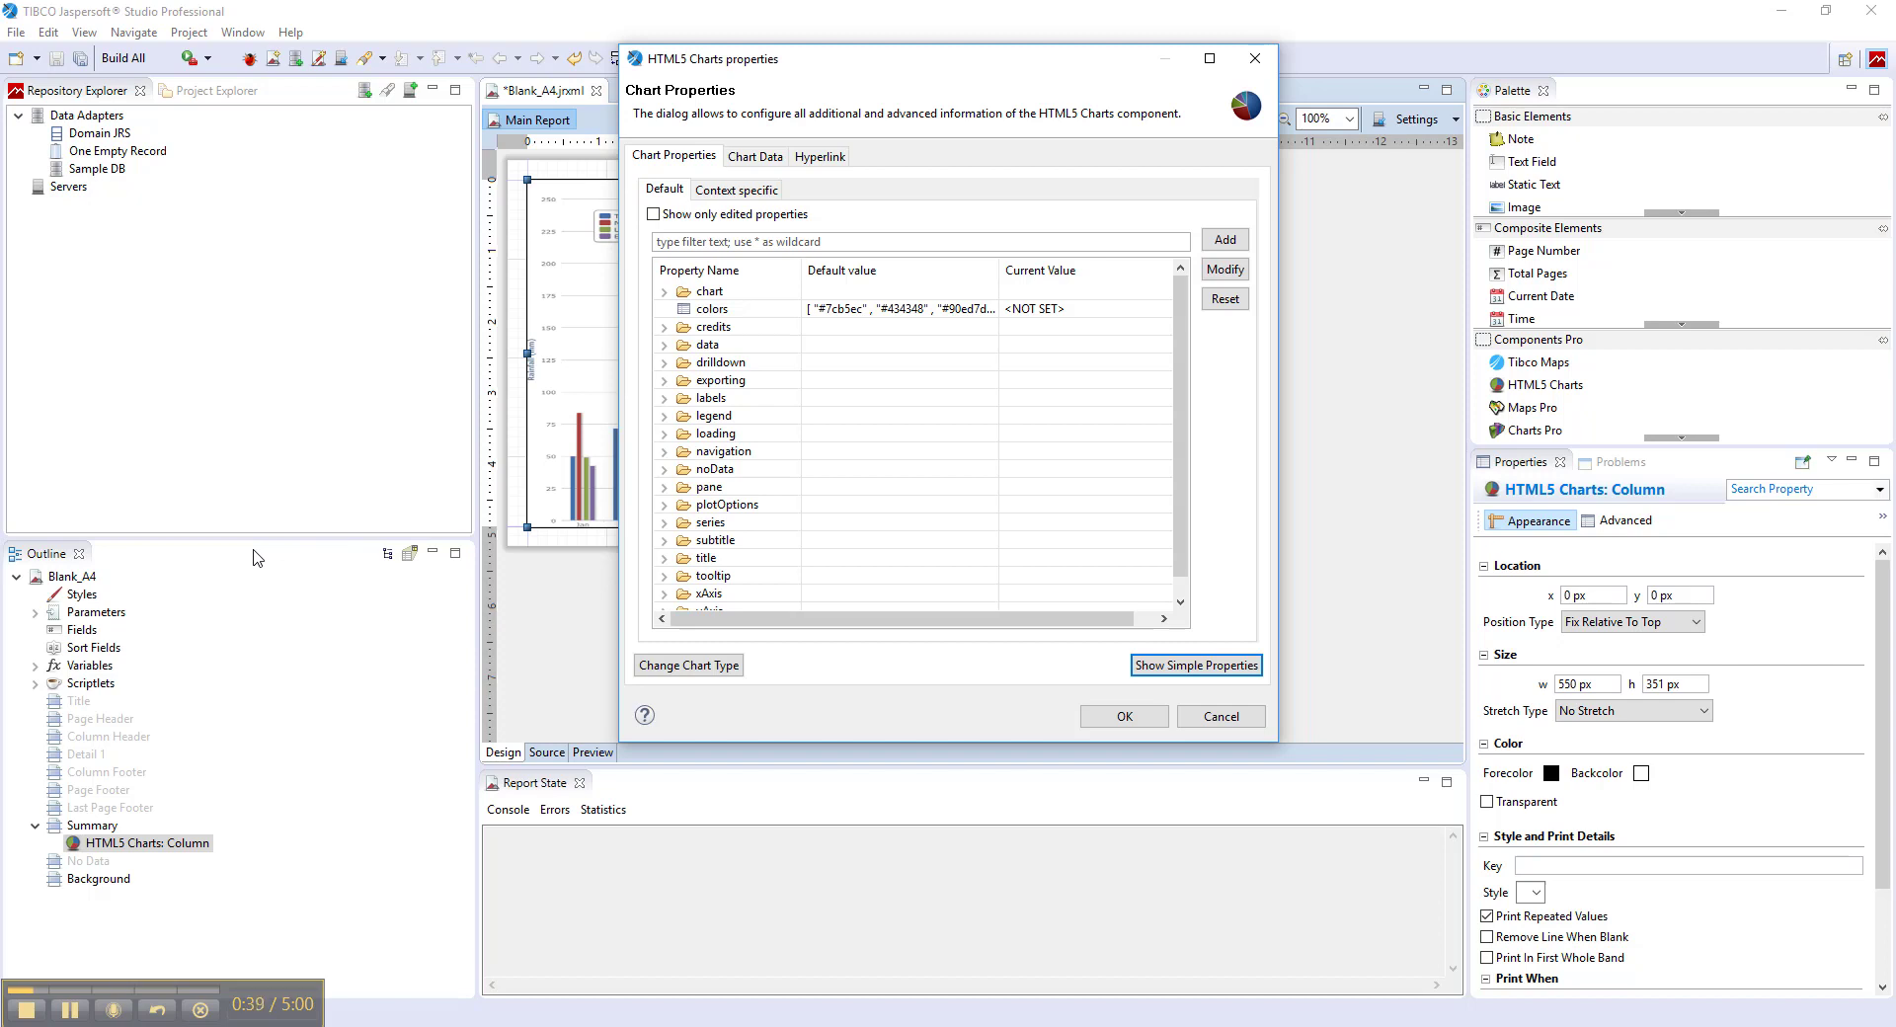
click(580, 1022)
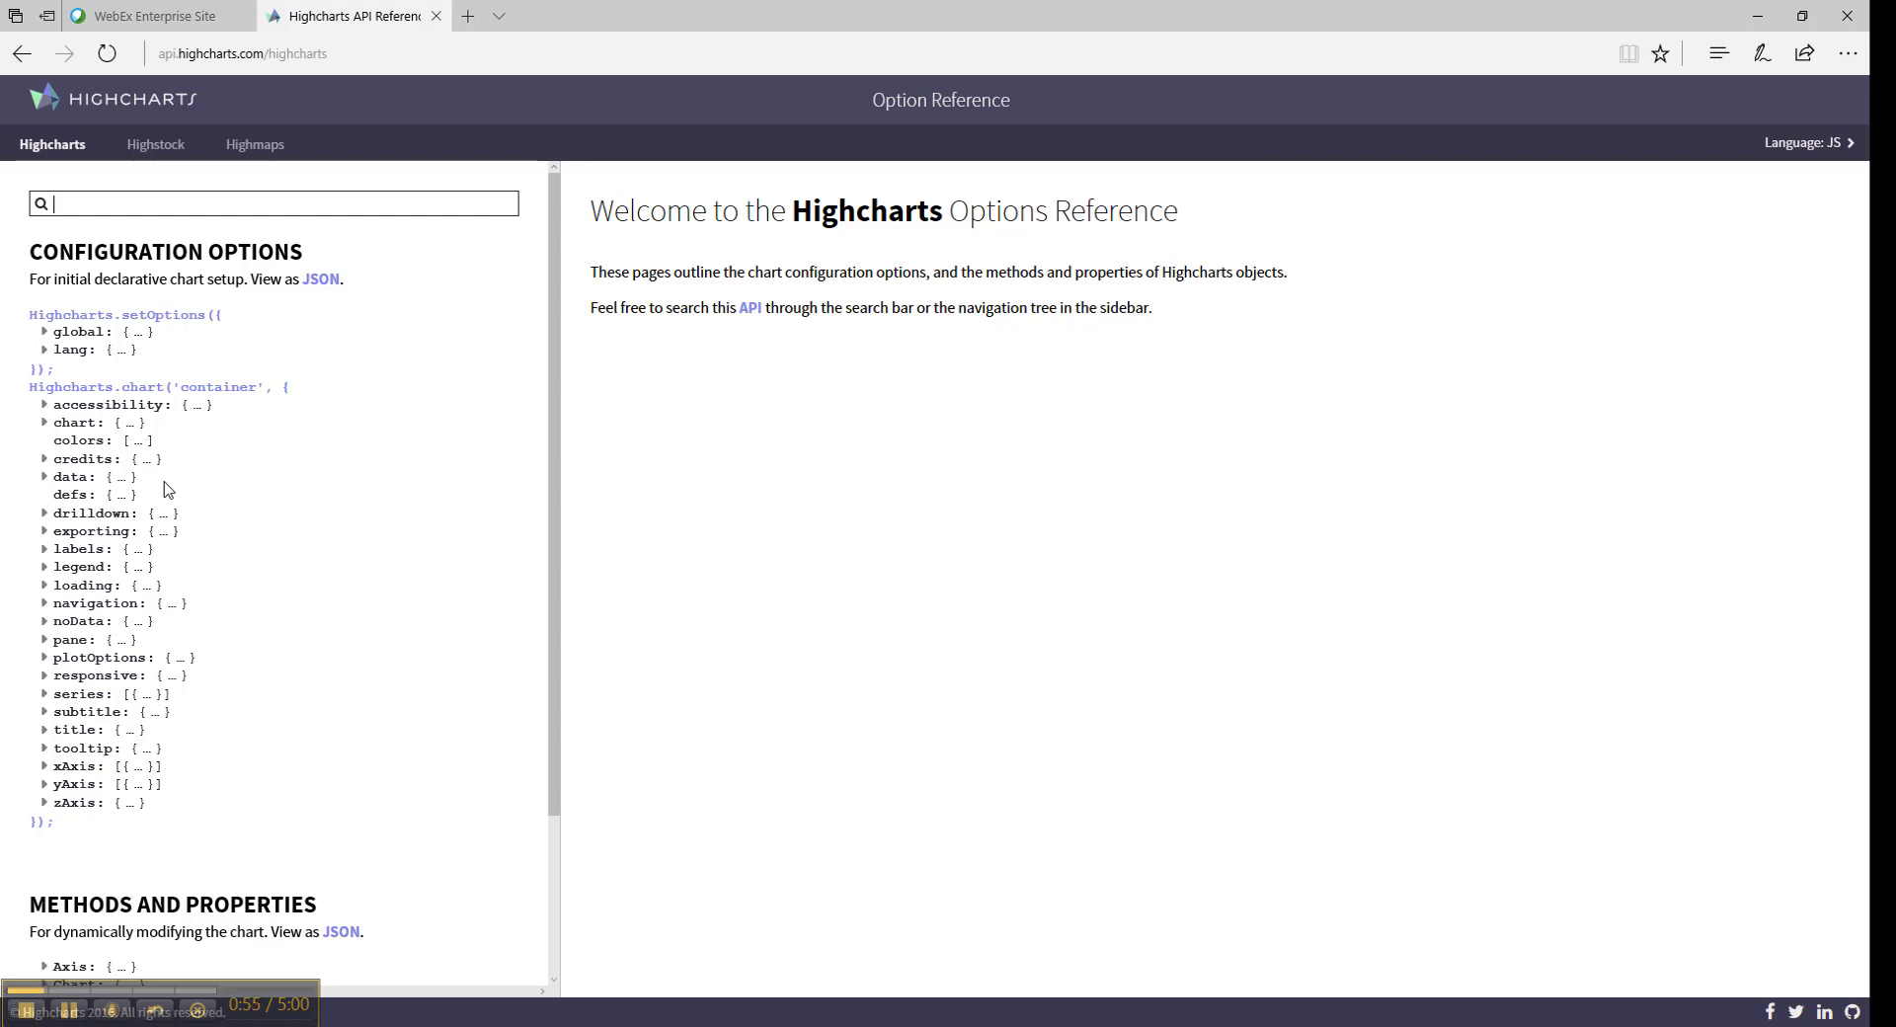
Navigate the reference tree through plotOptions and series to the color option entry
click(46, 664)
scroll(59, 670, down, 4)
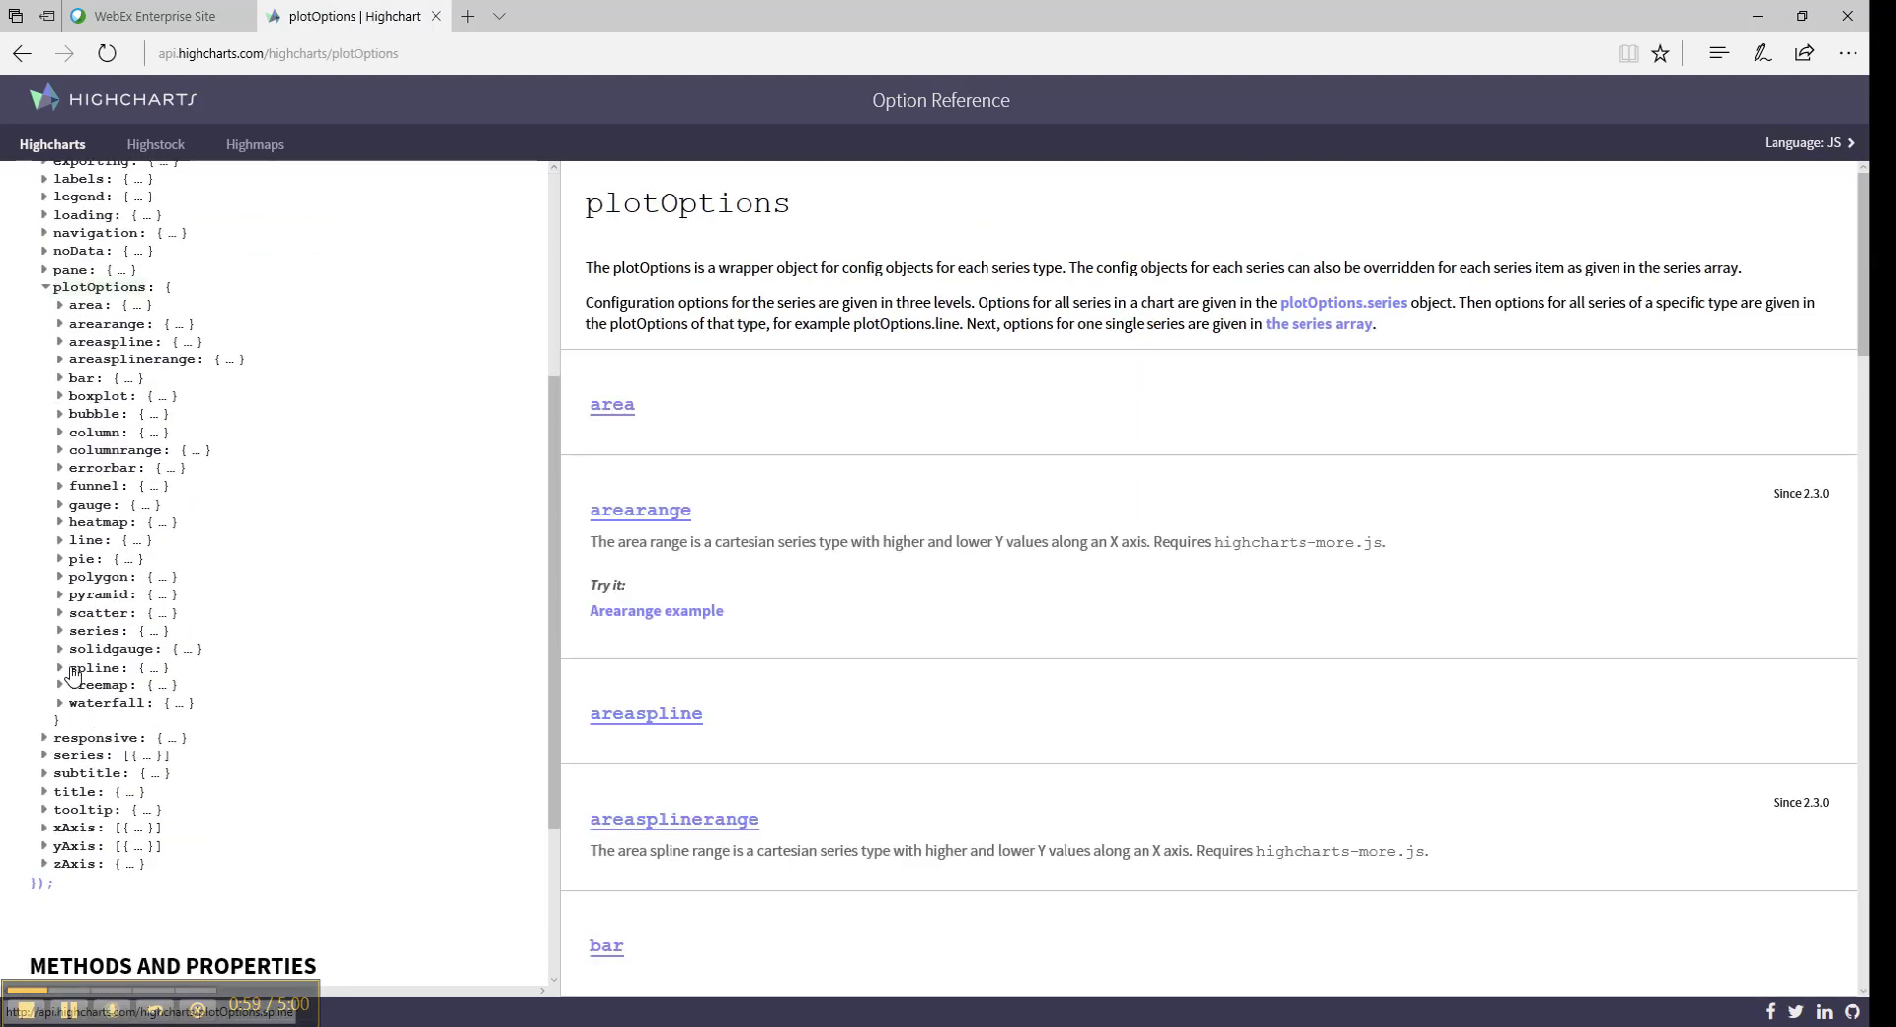
click(61, 632)
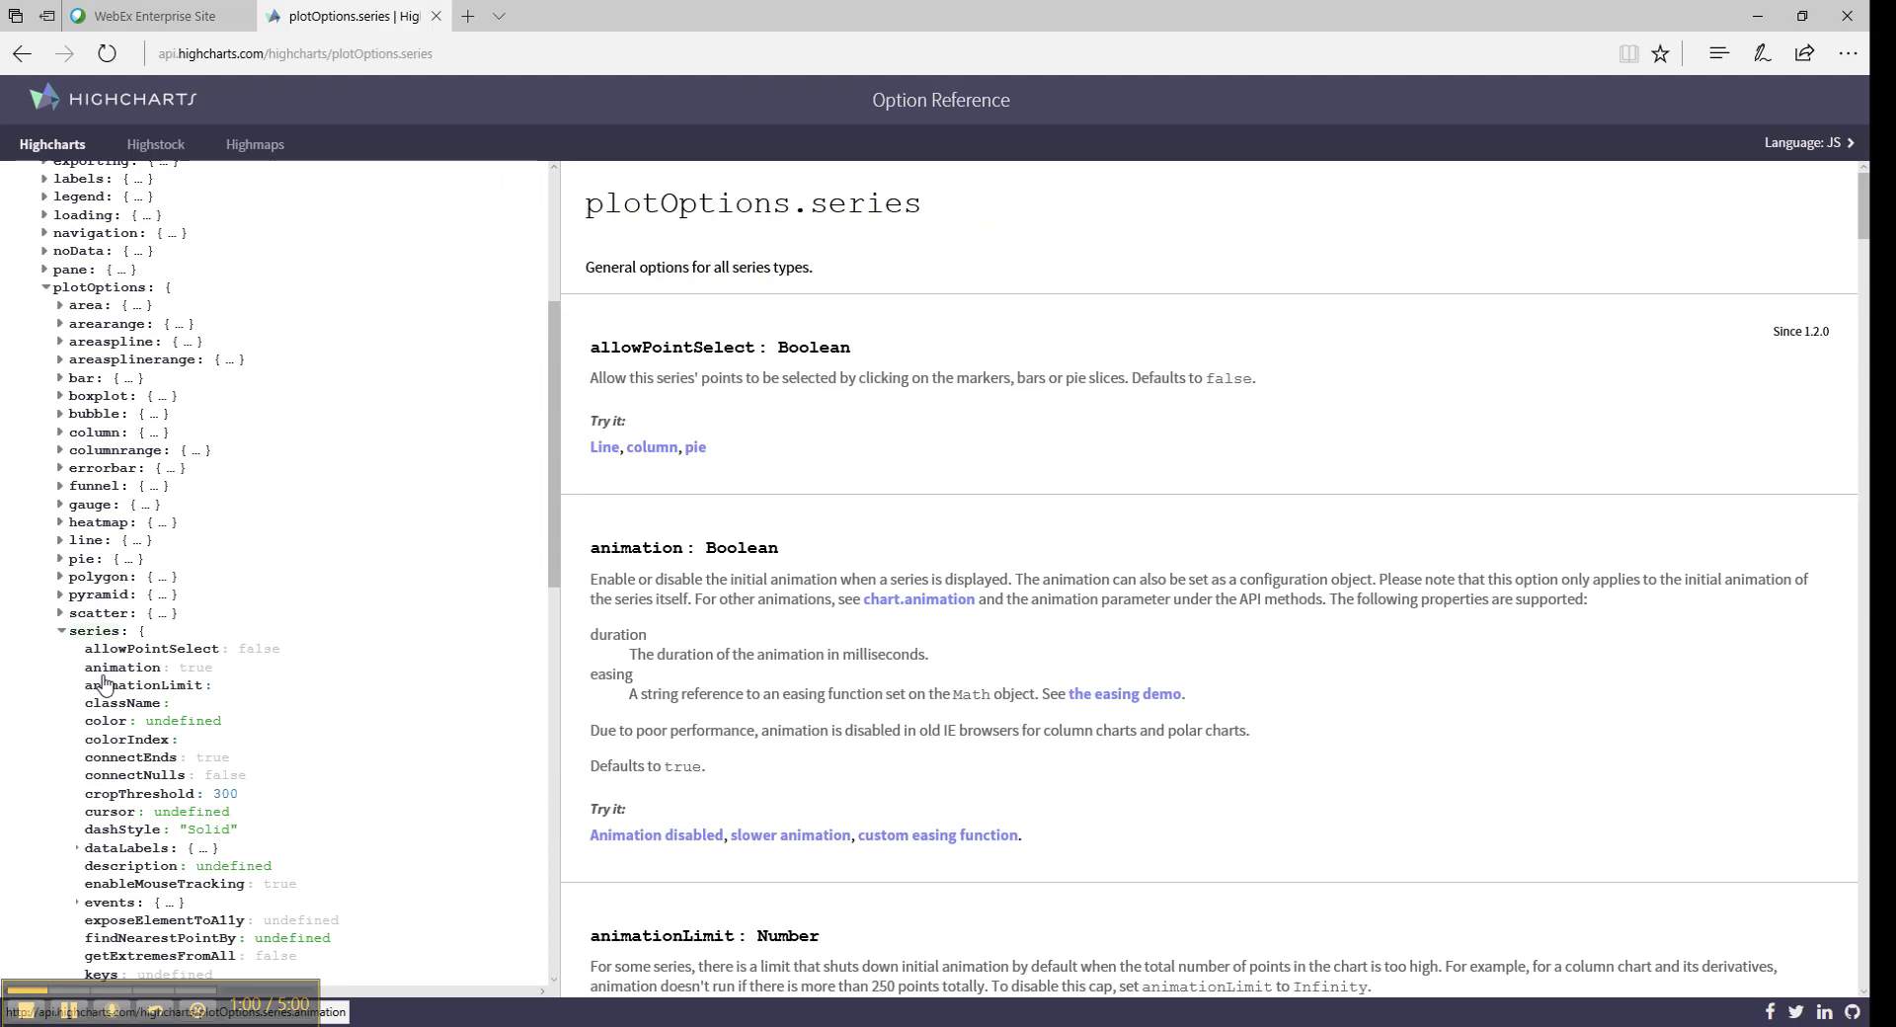
click(105, 722)
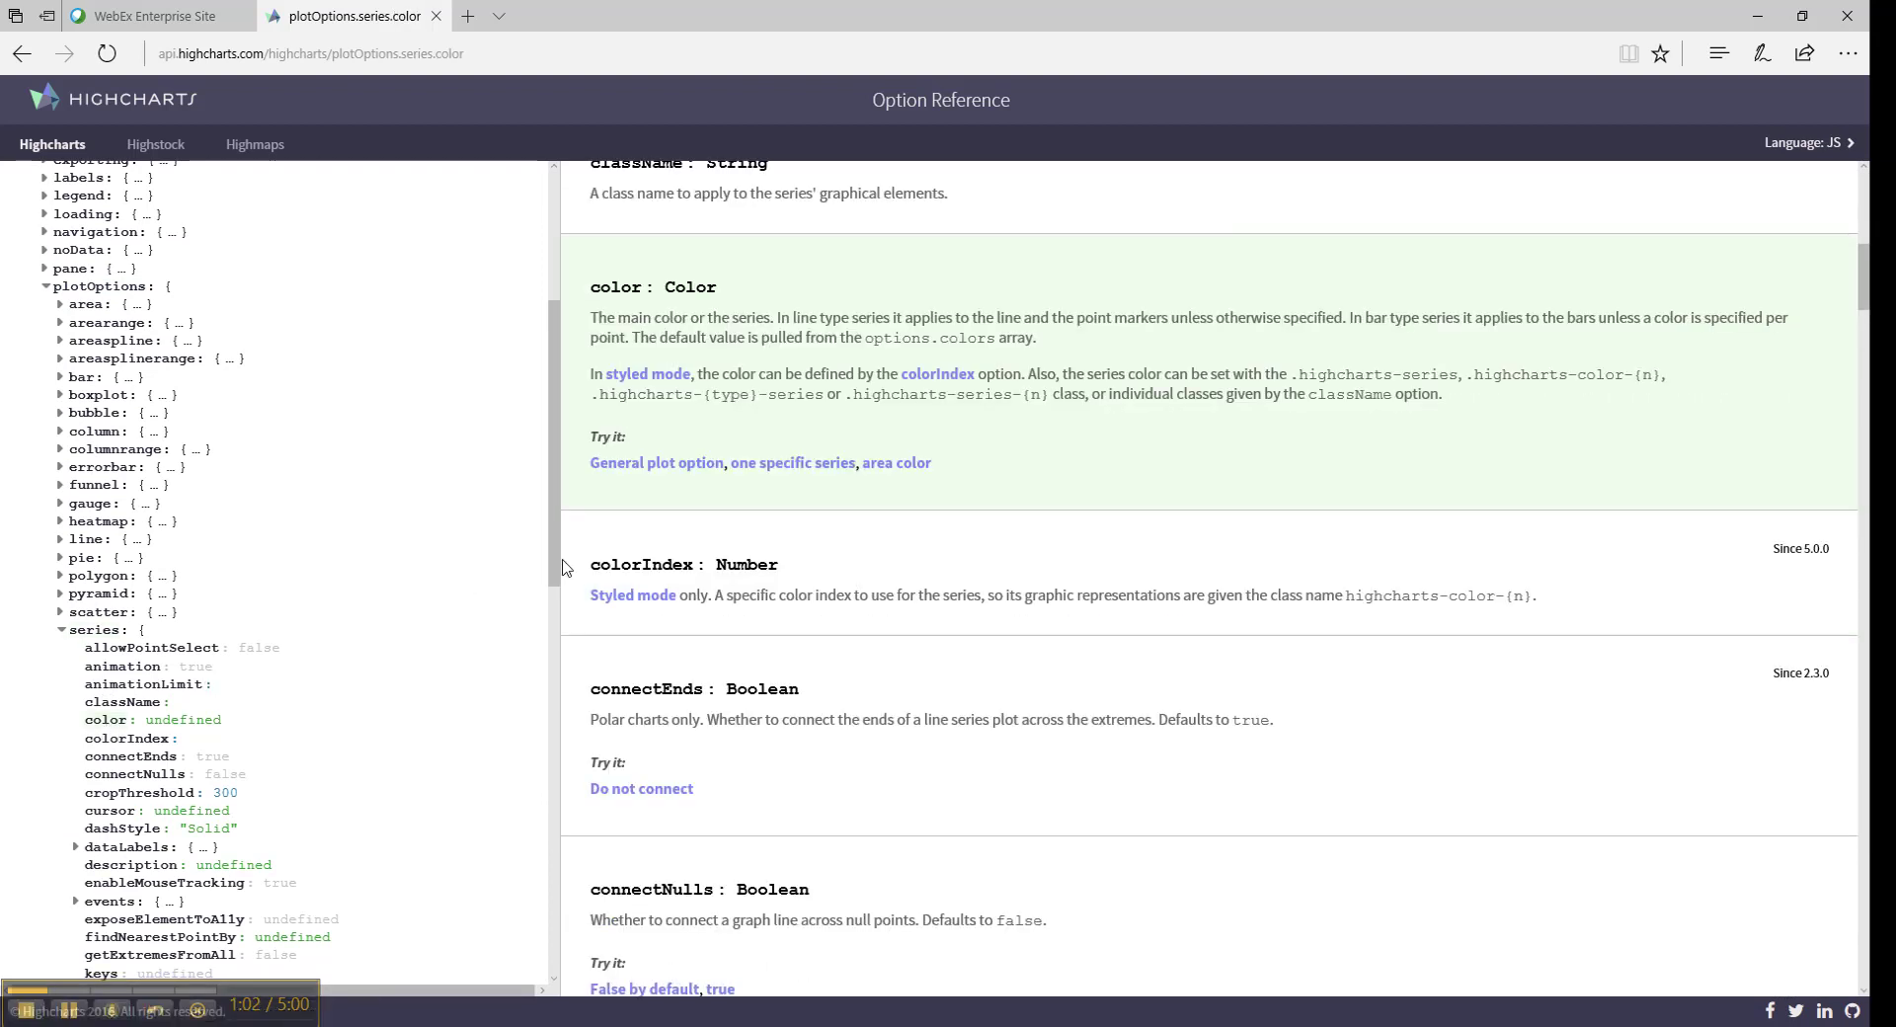
In Jaspersoft Studio, expand plotOptions > series and select the color property
key(alt+Tab)
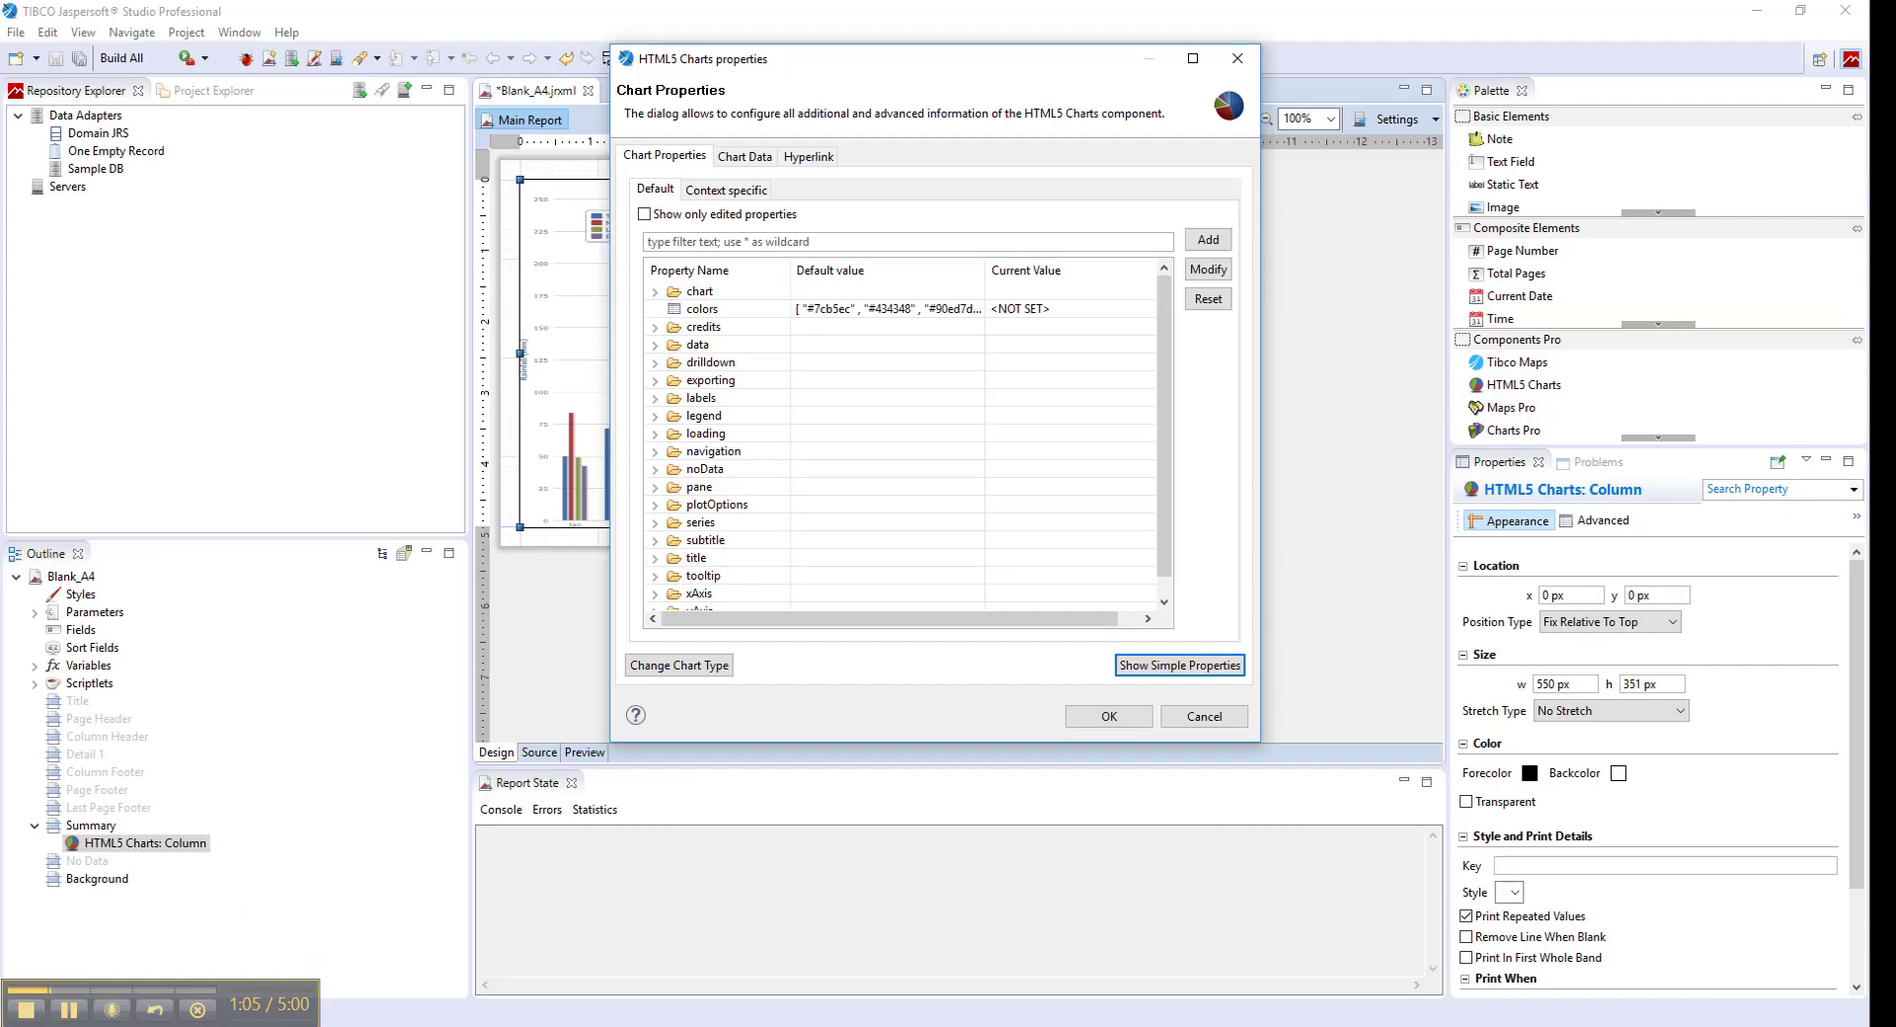
scroll(660, 494, down, 1)
click(656, 487)
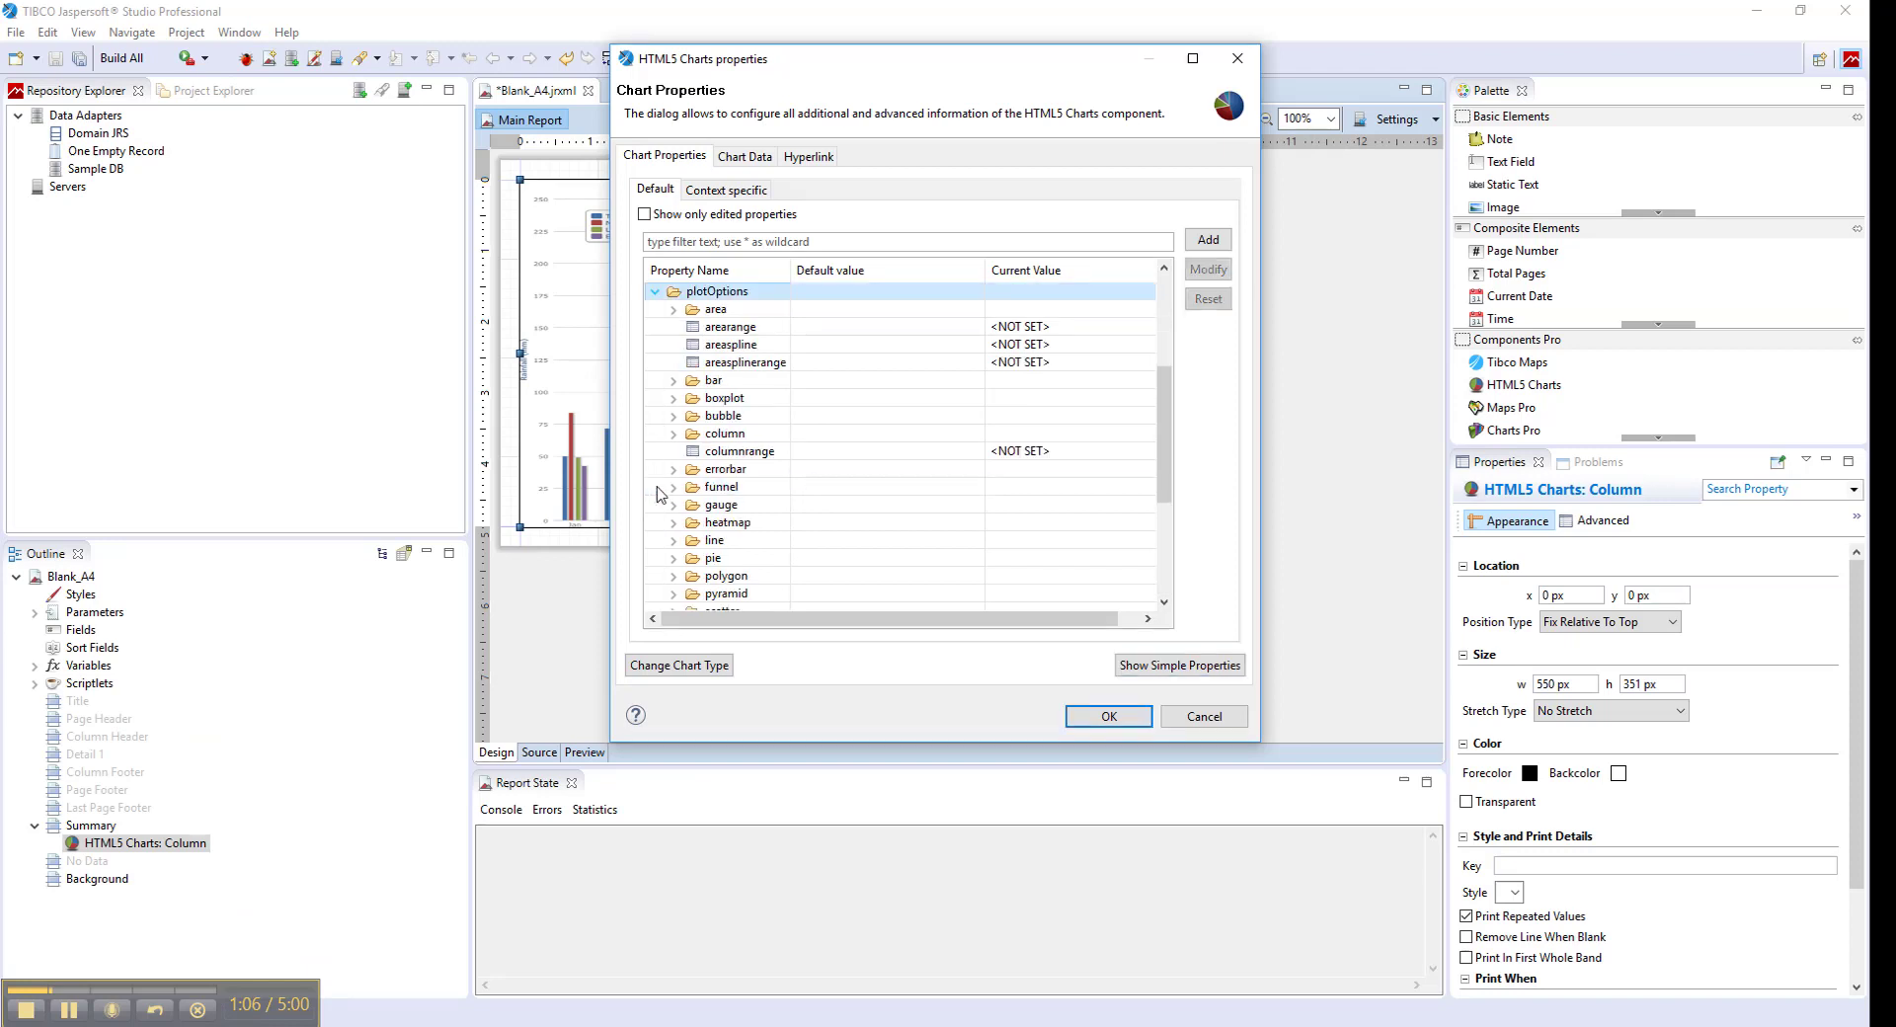
scroll(660, 494, down, 3)
double_click(711, 492)
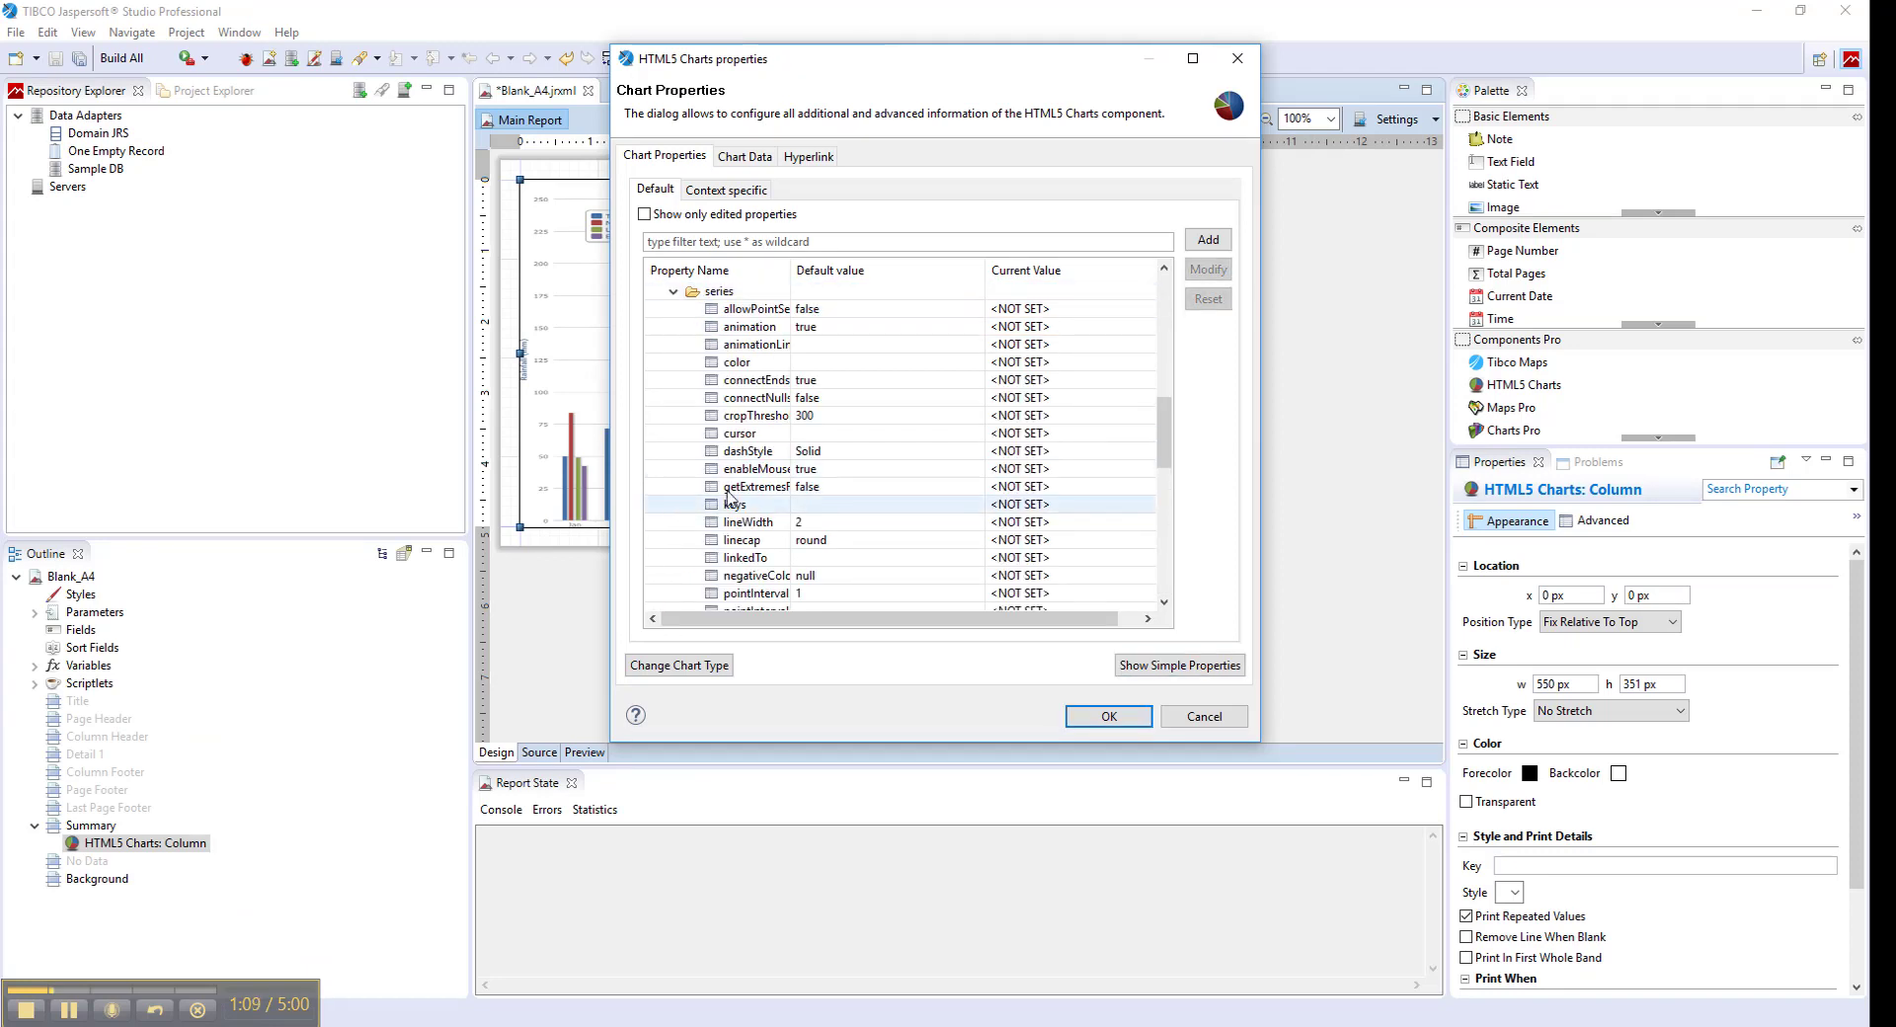
click(739, 362)
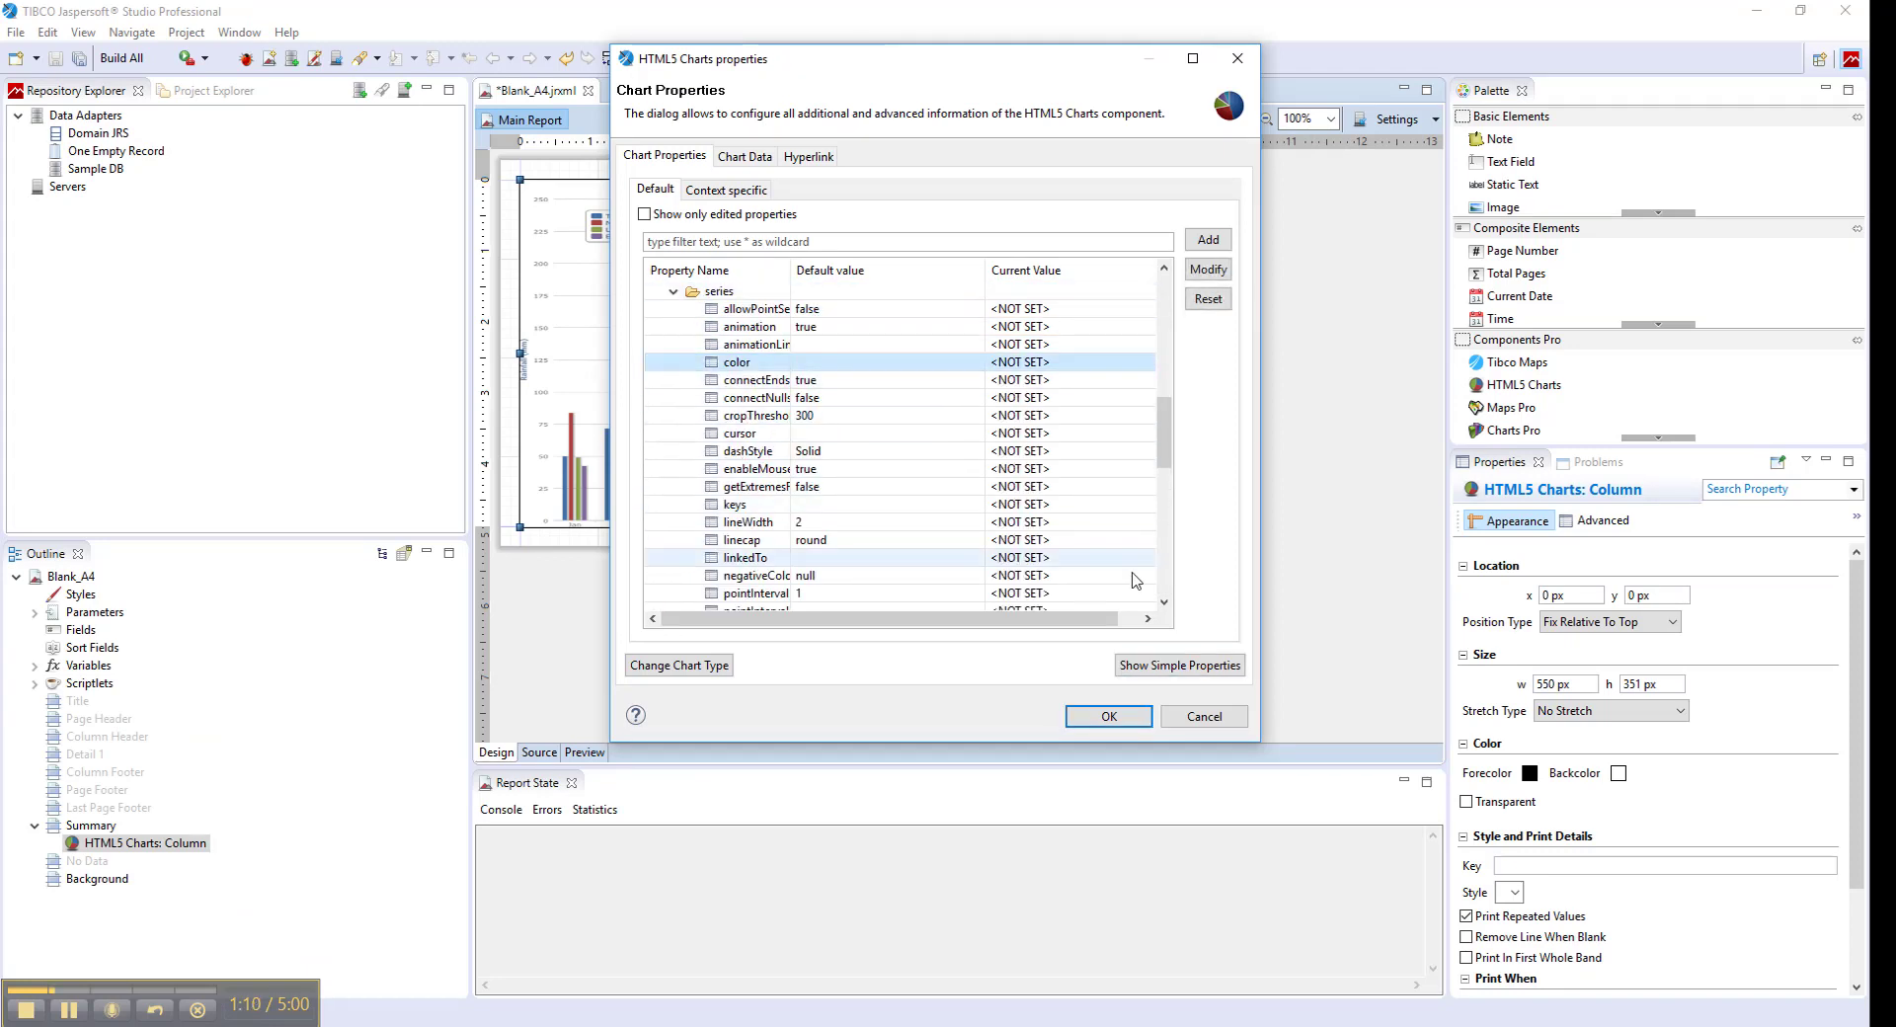
Open the series color value editor, cancel it with no value set, and return to the browser
double_click(798, 360)
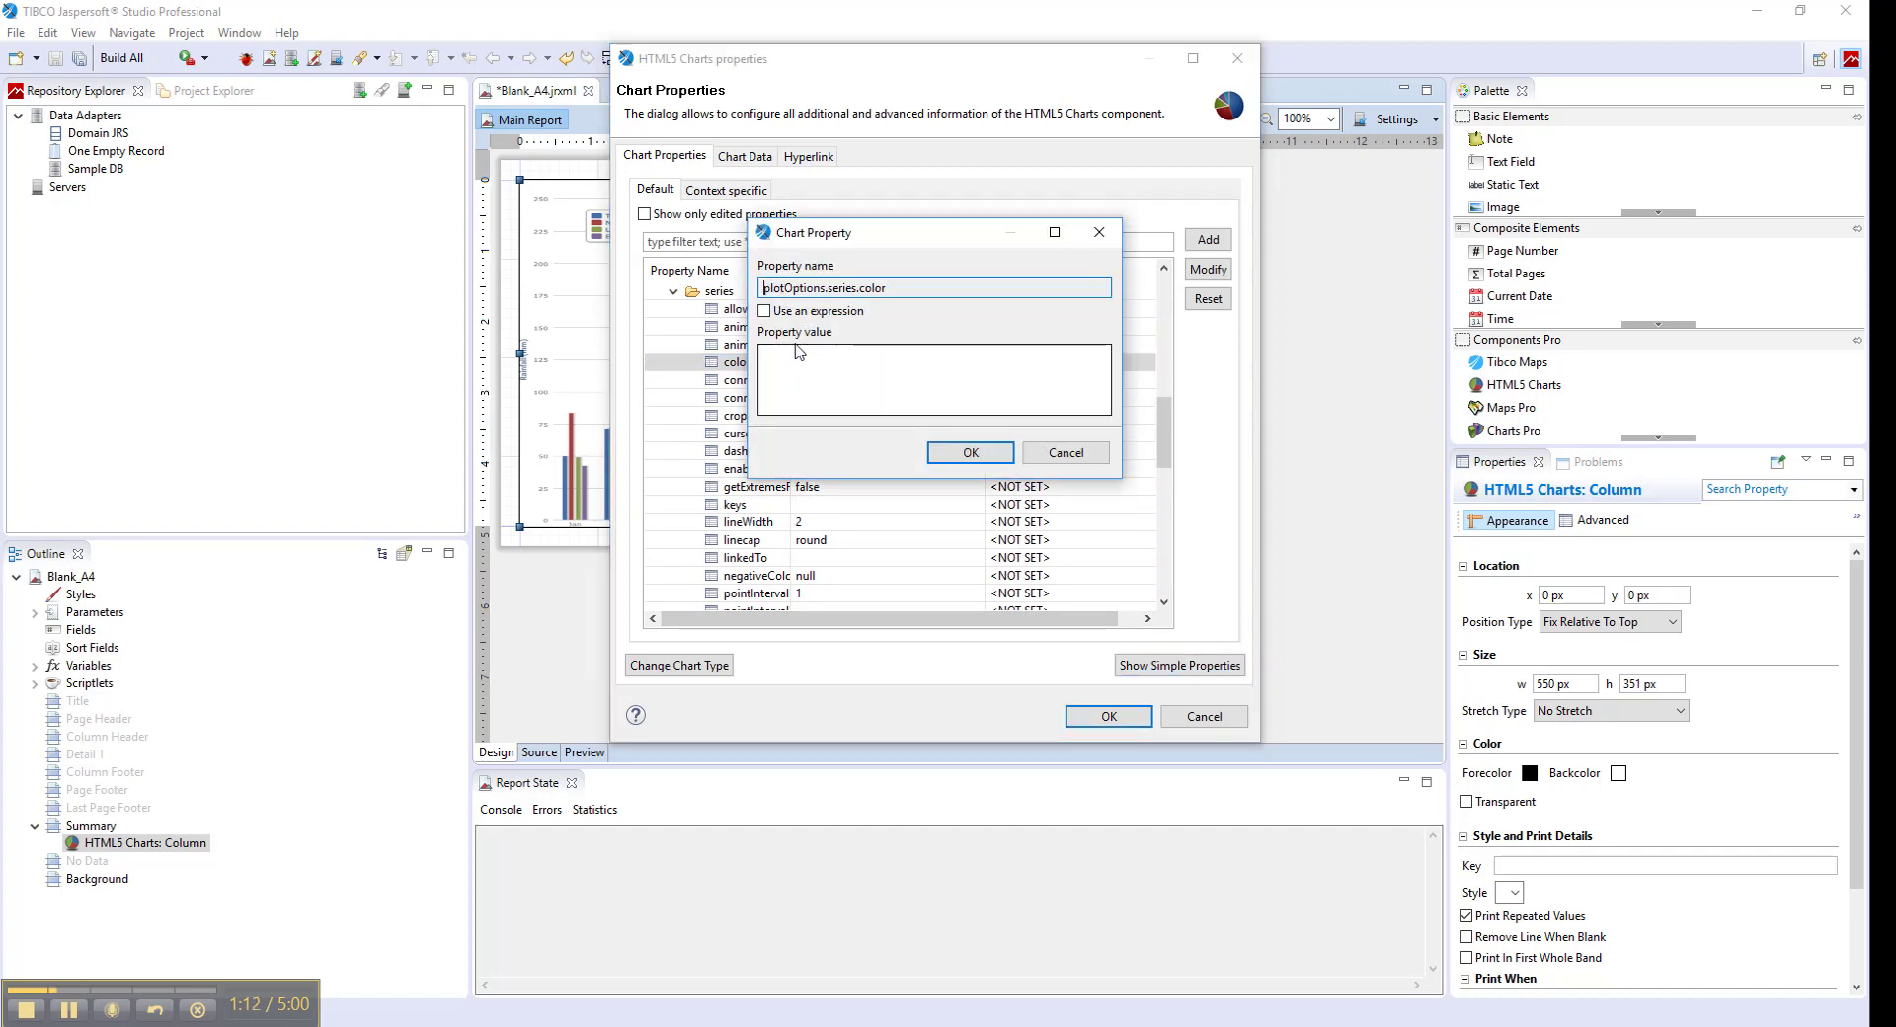
drag(784, 288, 888, 288)
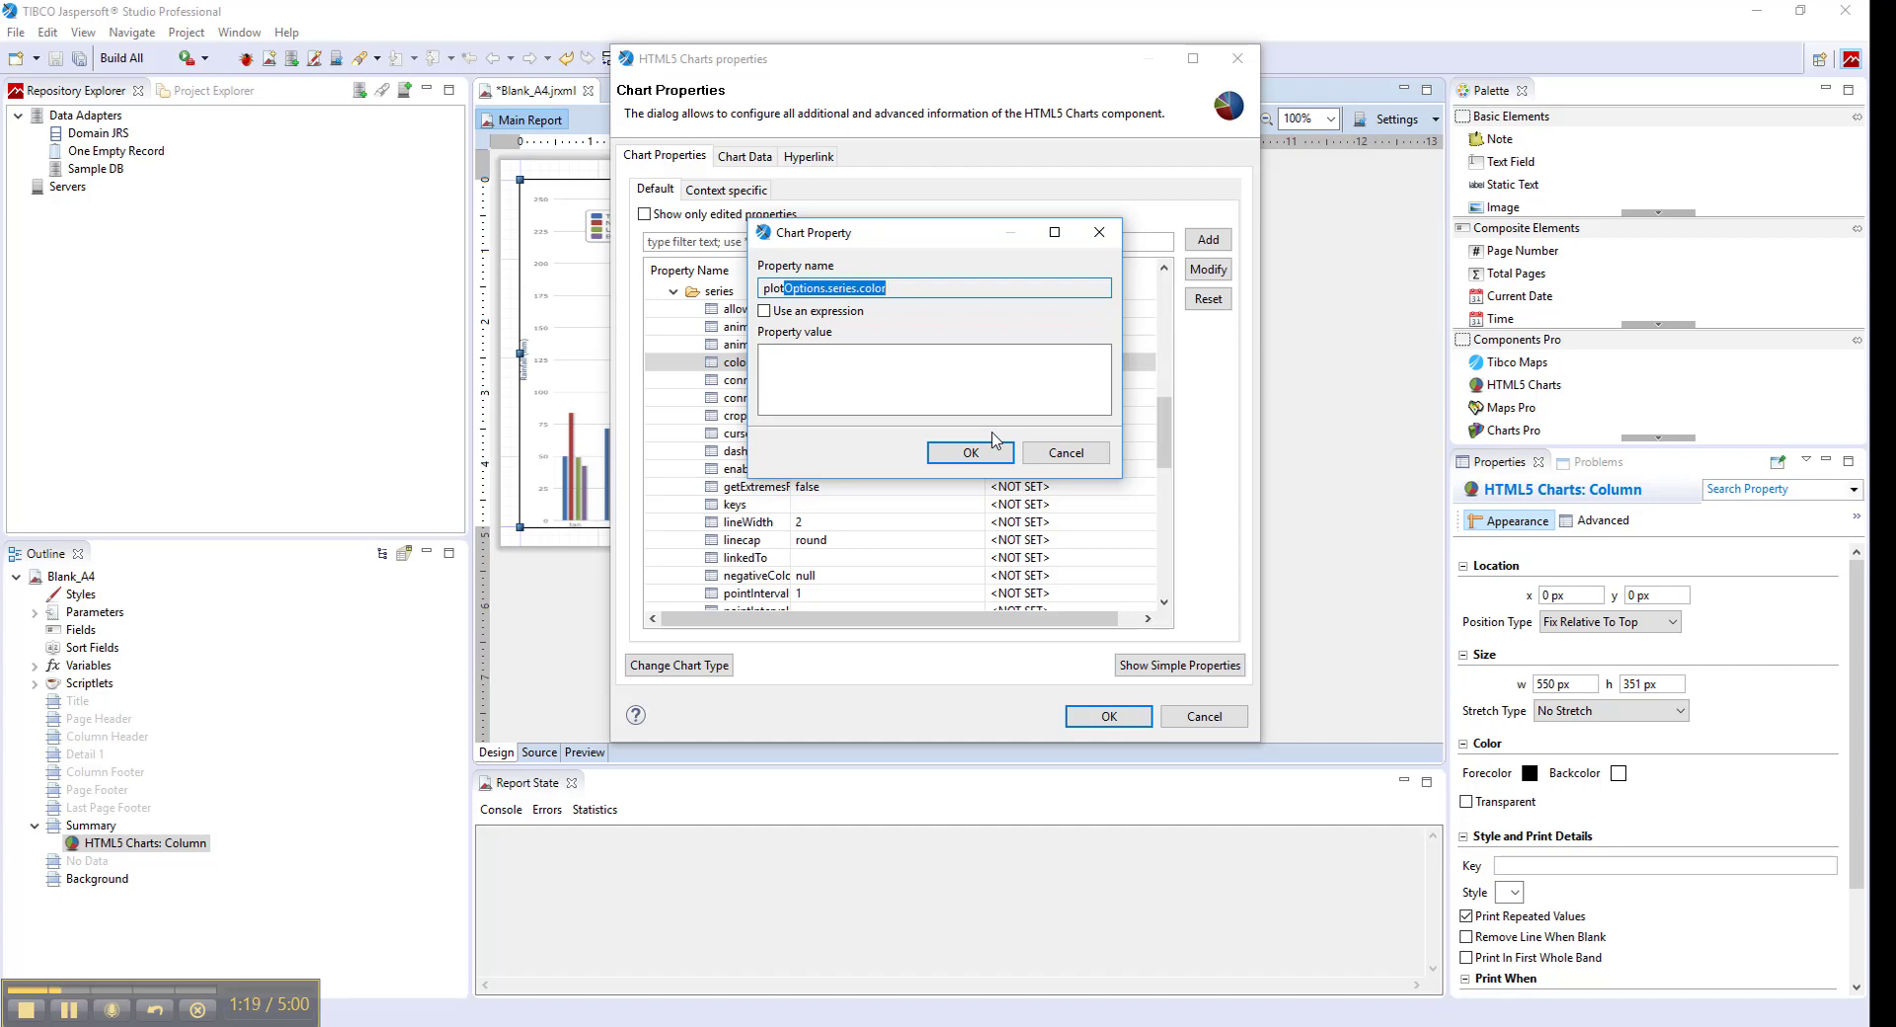
click(1067, 452)
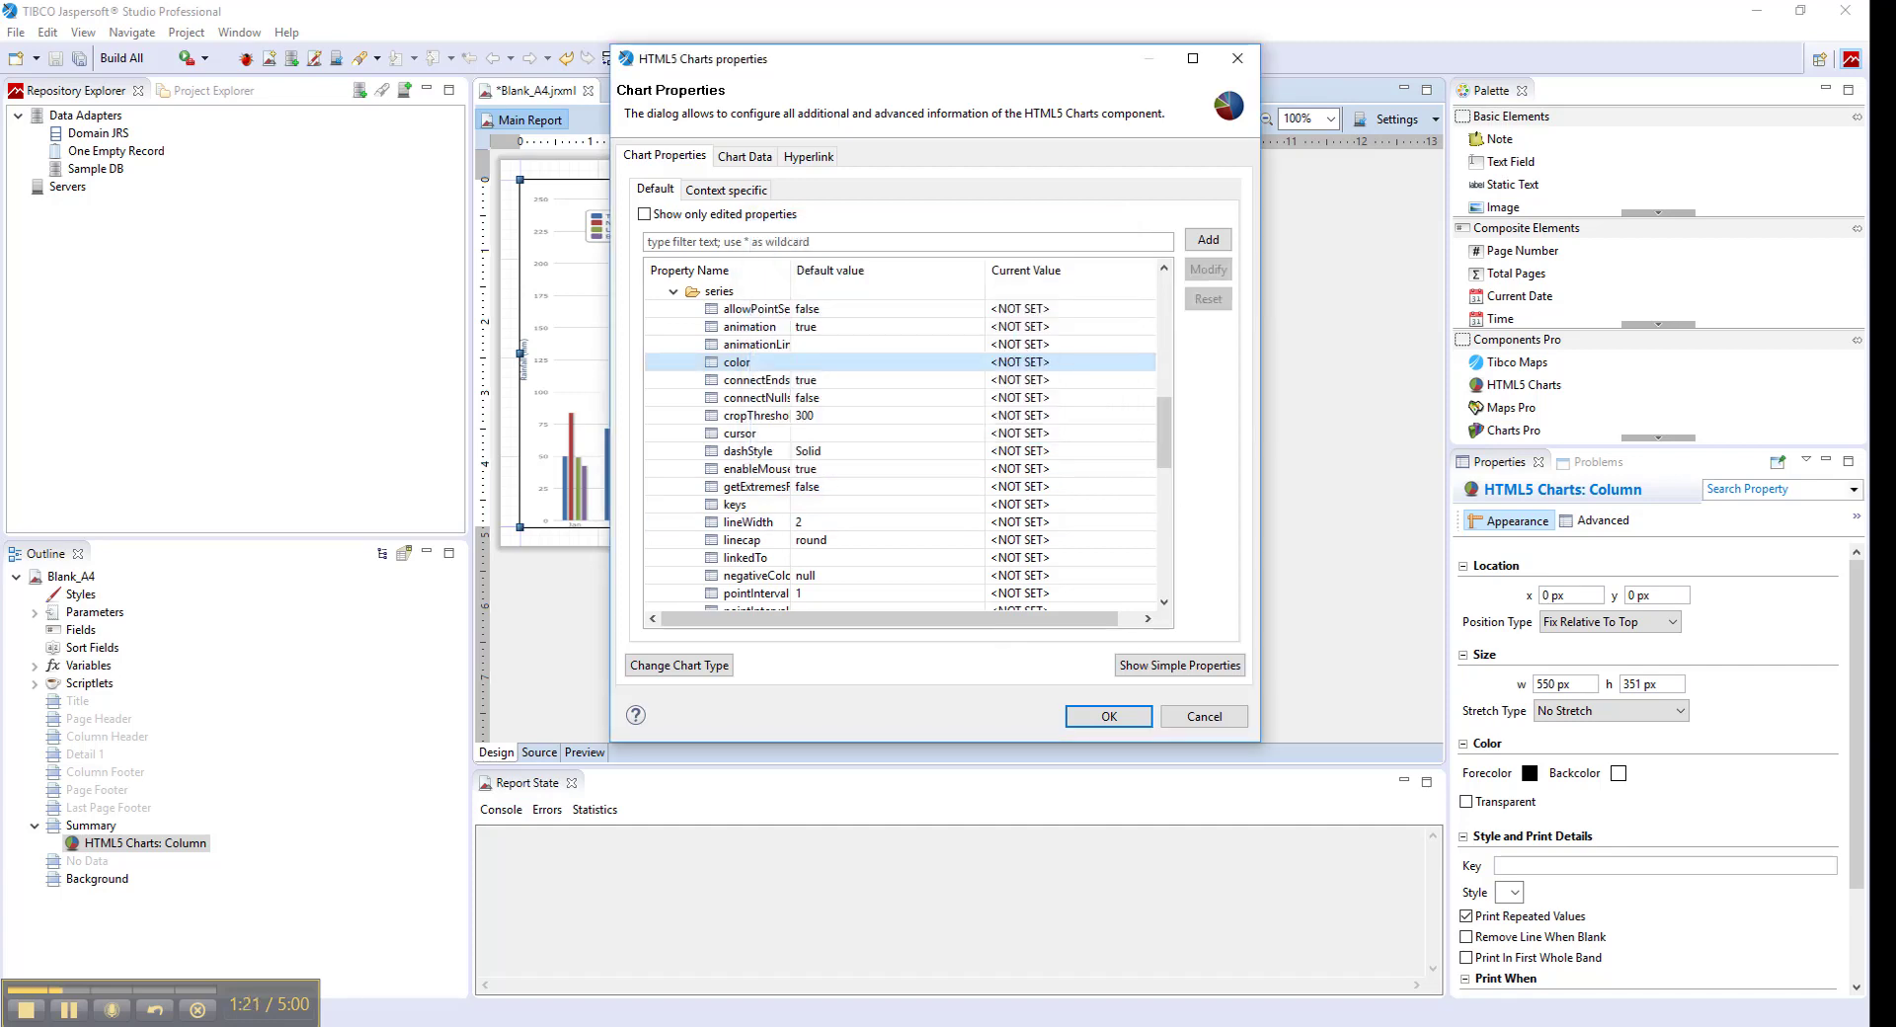
key(alt+Tab)
Browse the chart options page, then open the legend options and scroll through its entries
scroll(365, 537, up, 4)
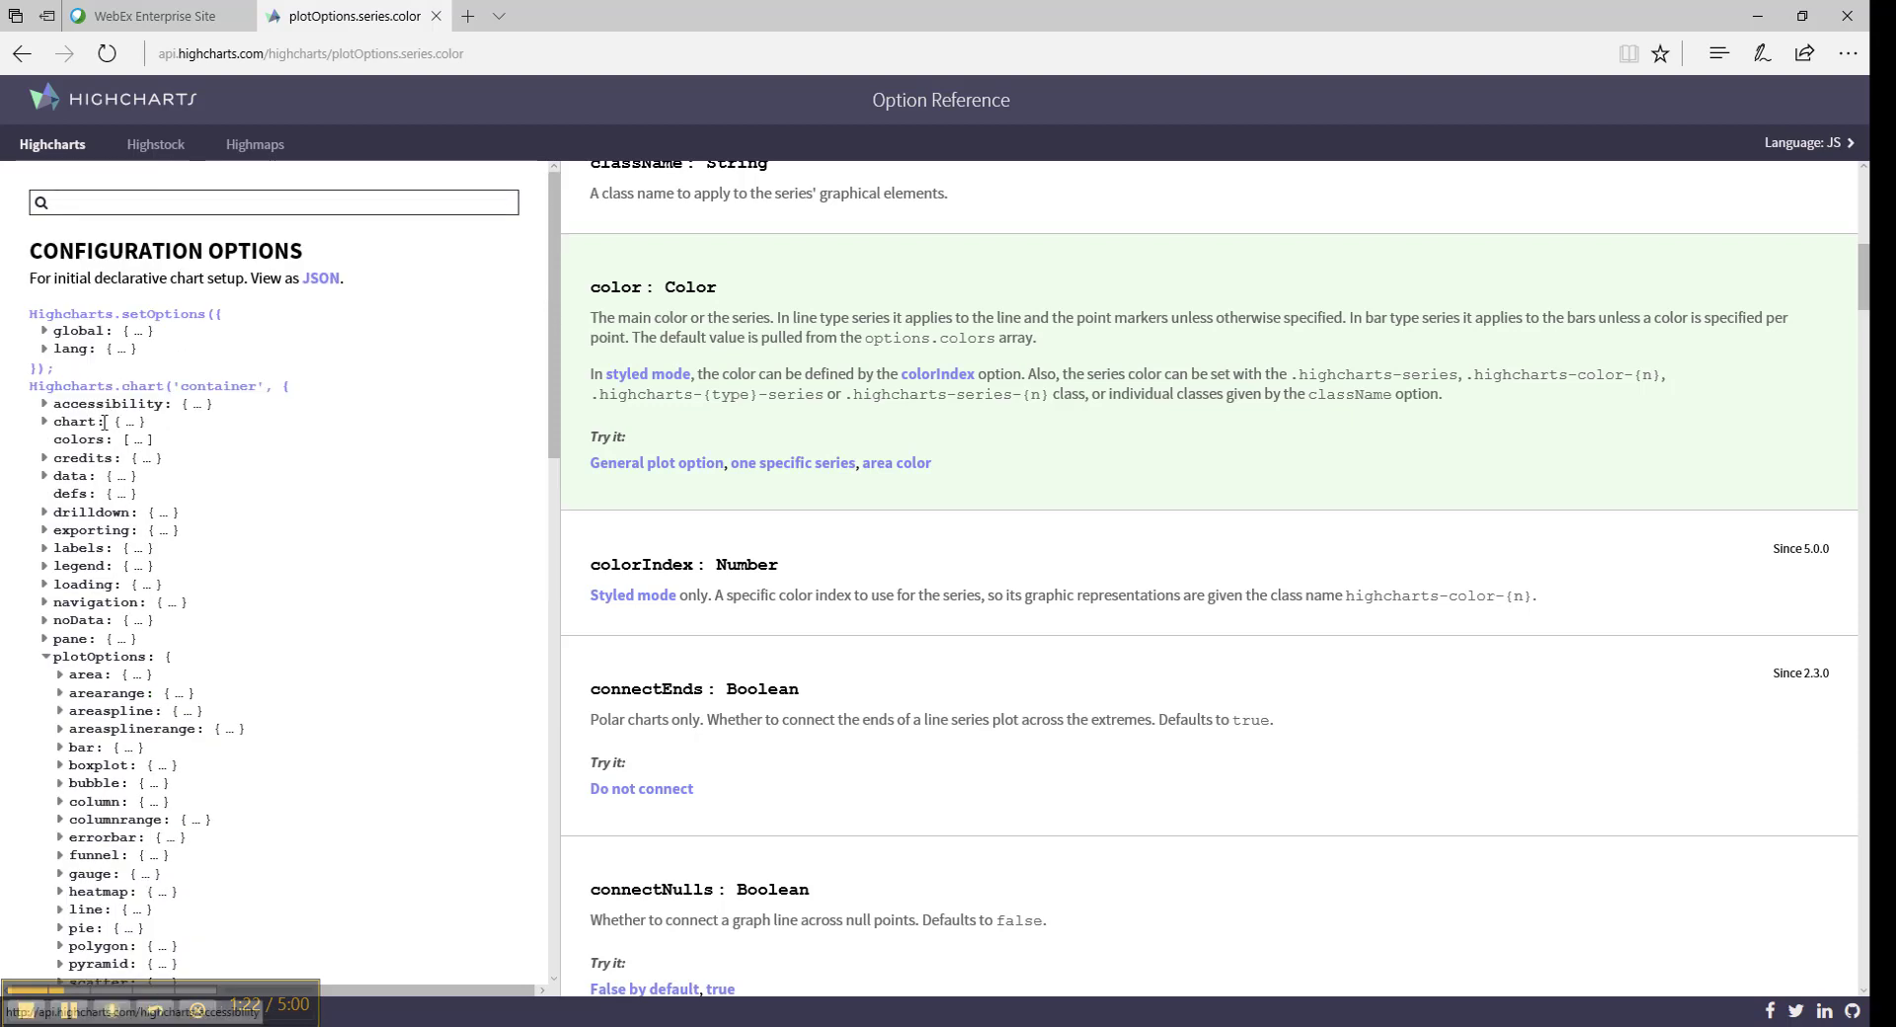
click(62, 431)
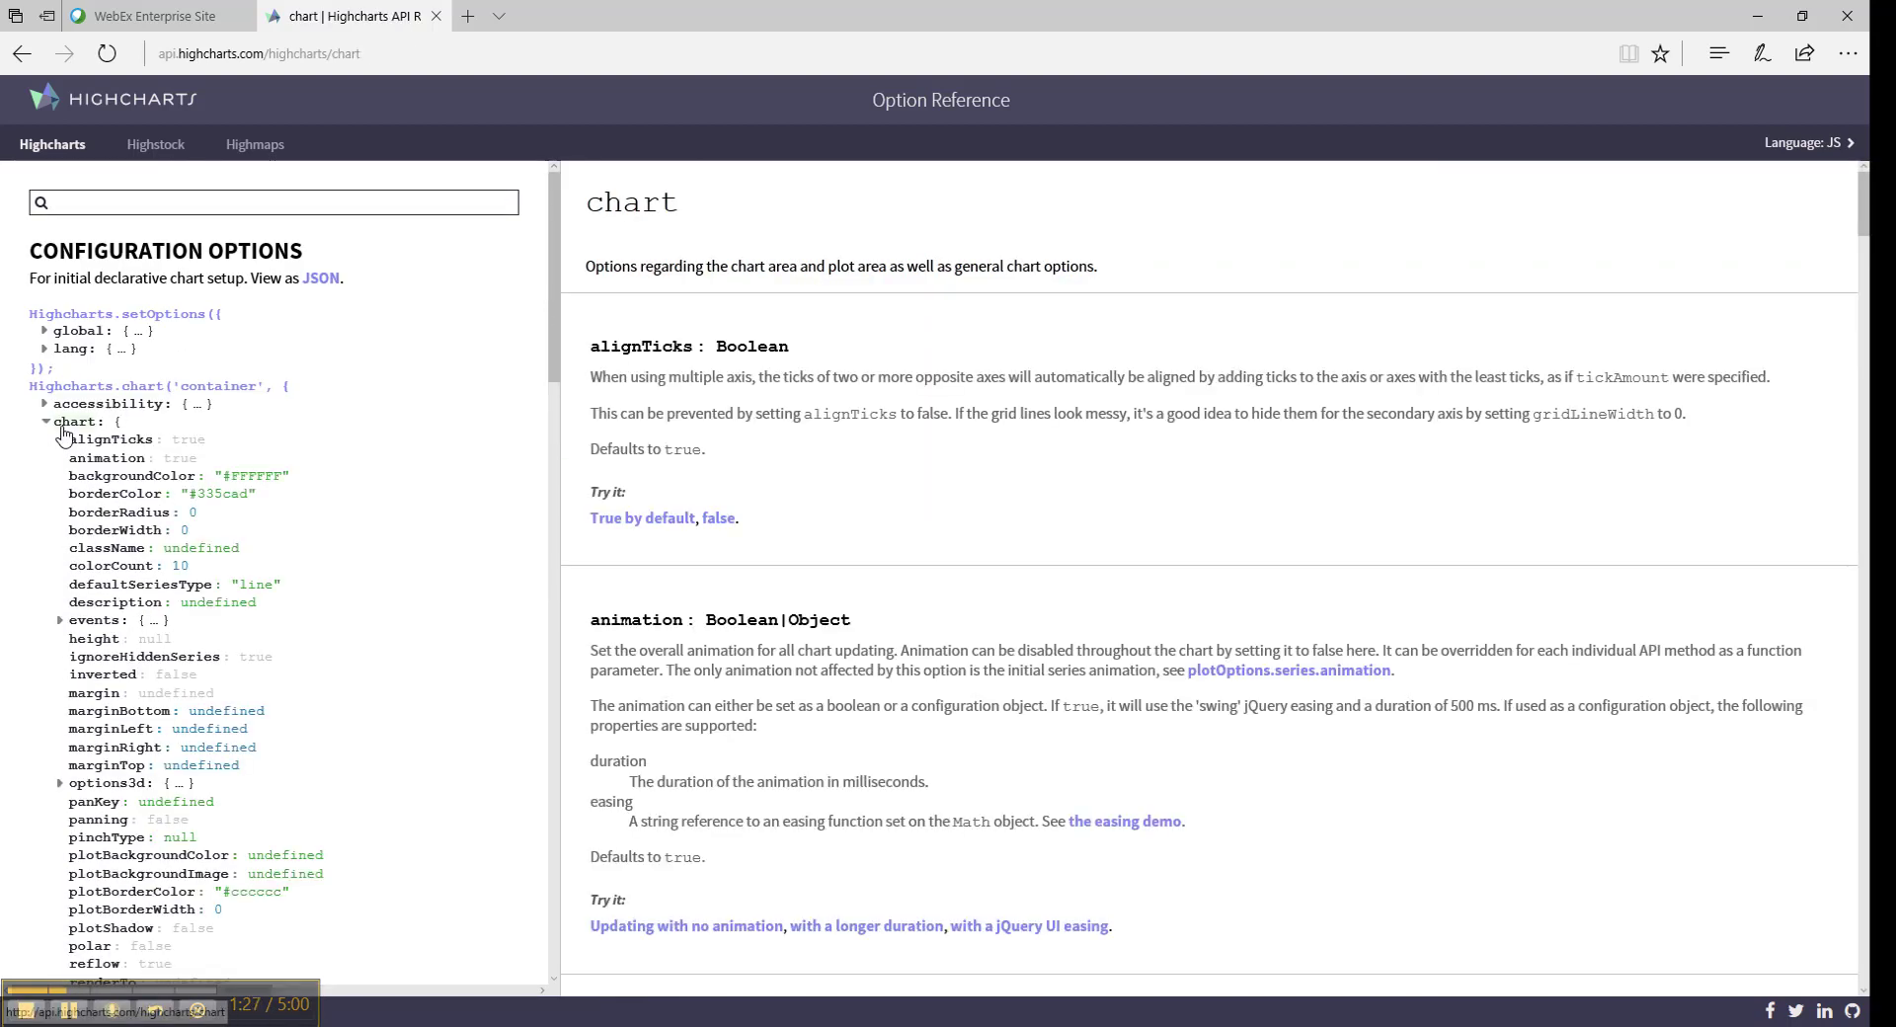
scroll(191, 699, down, 6)
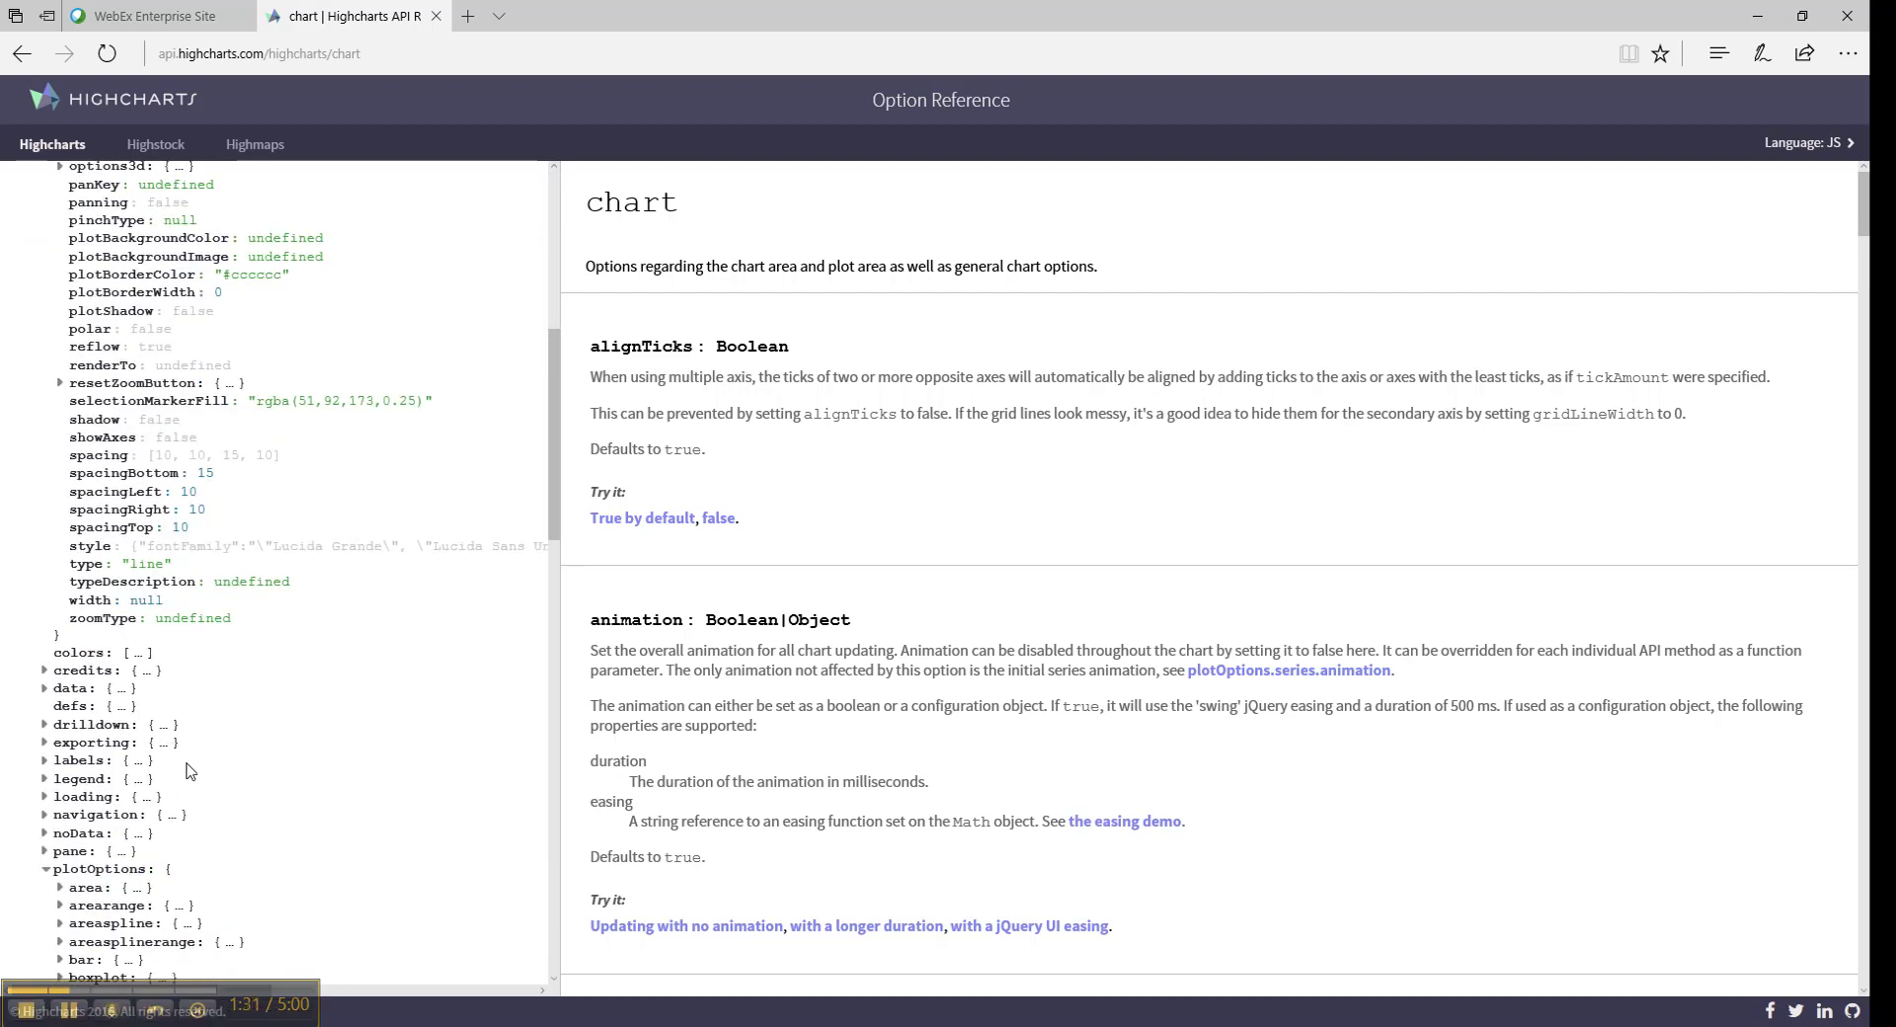
click(94, 787)
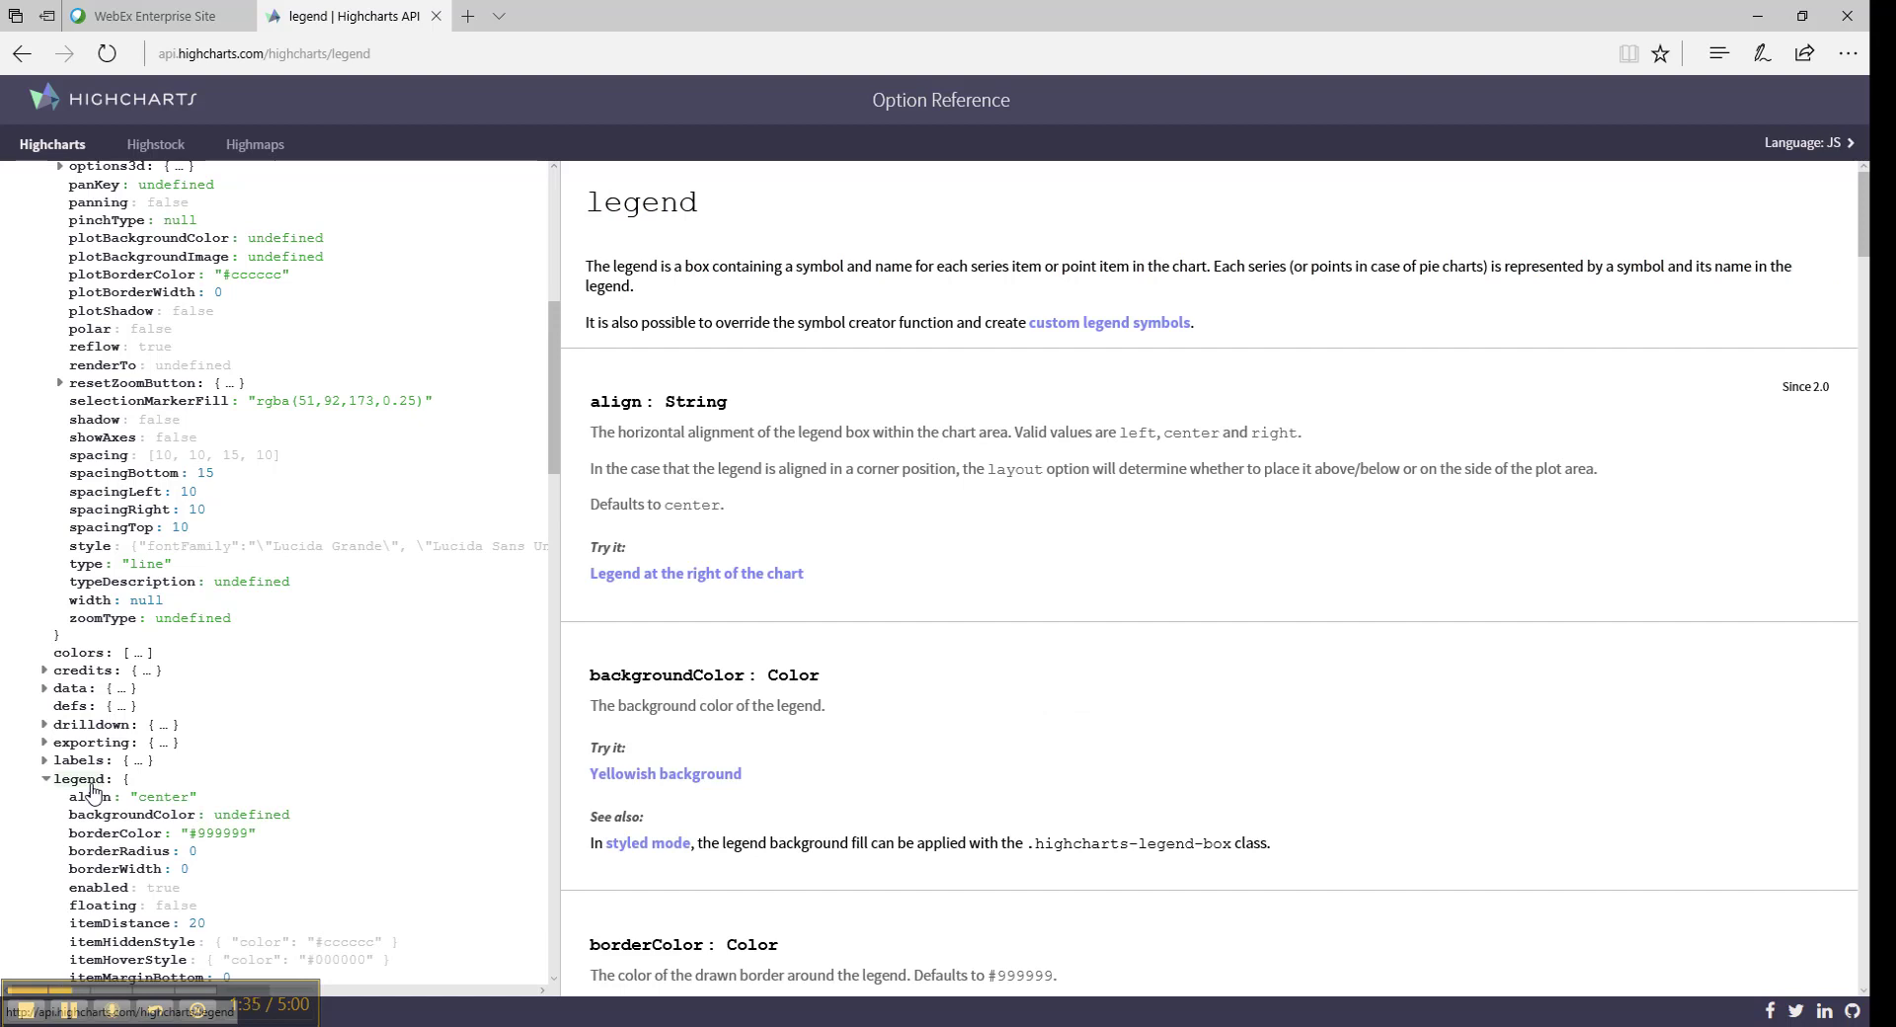
scroll(91, 819, down, 3)
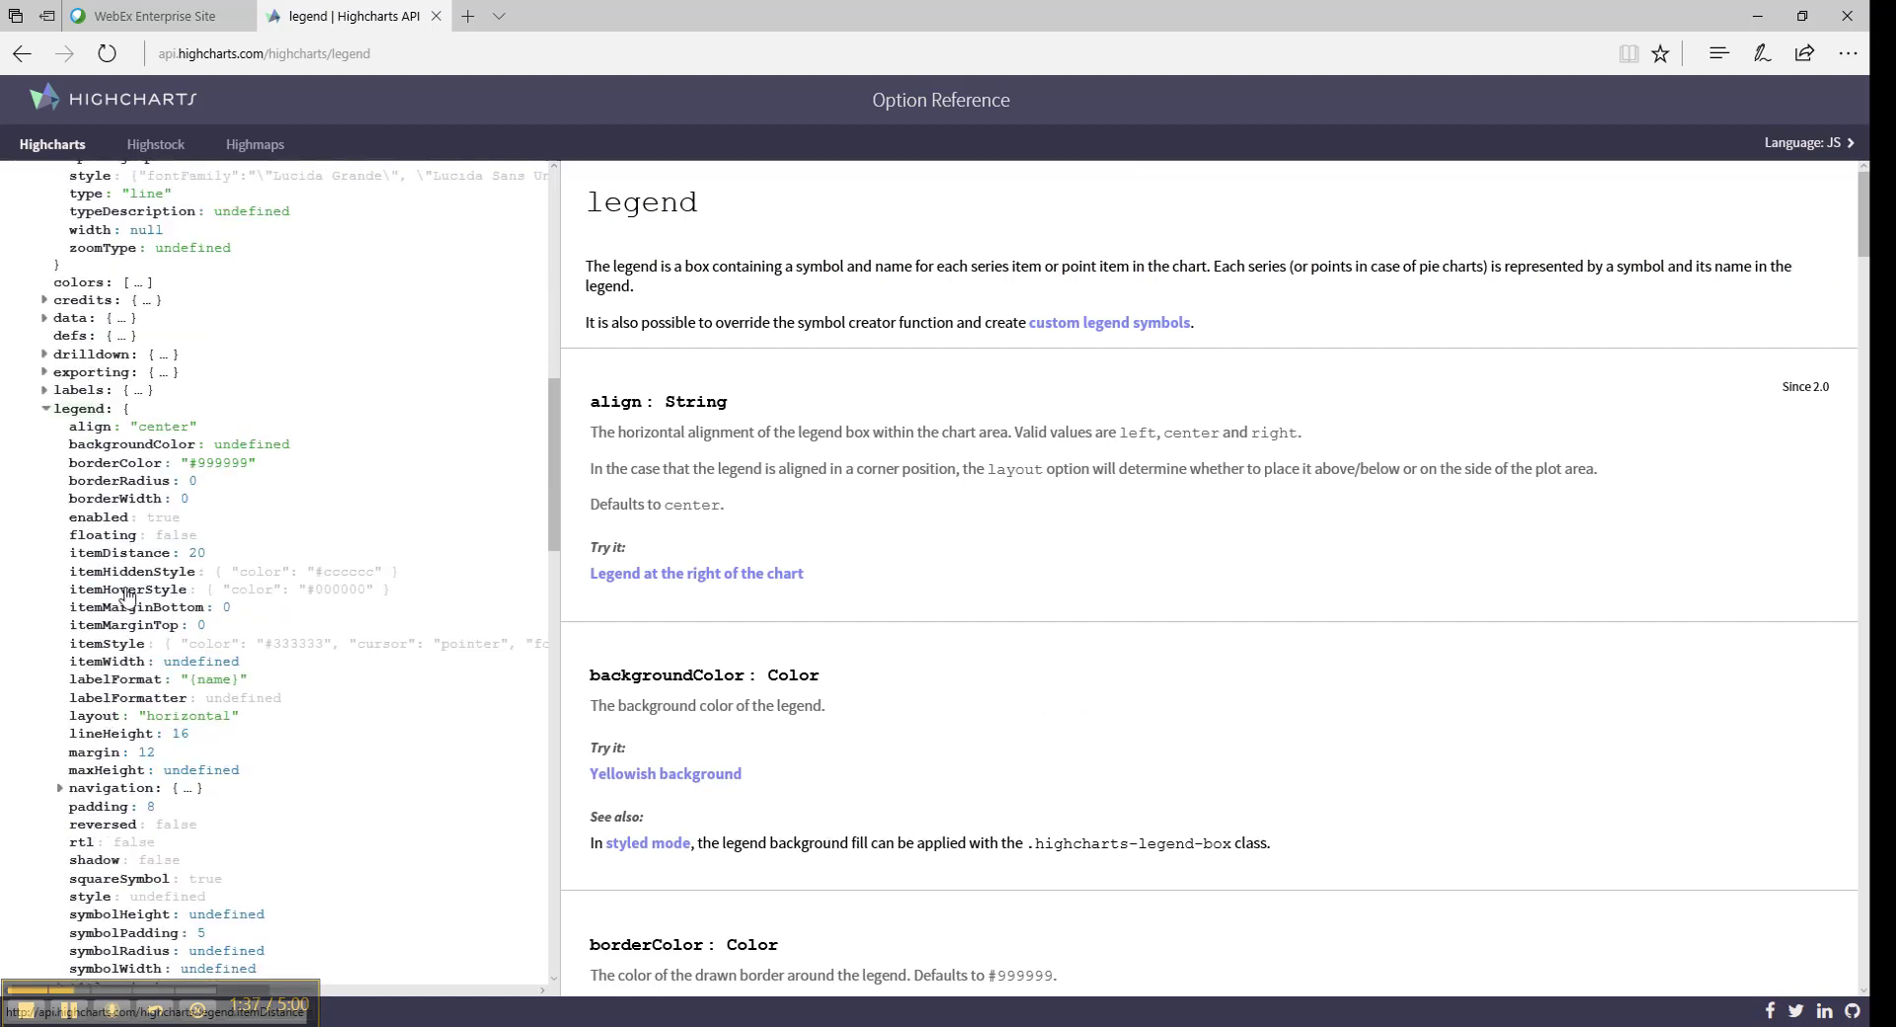
scroll(114, 790, down, 2)
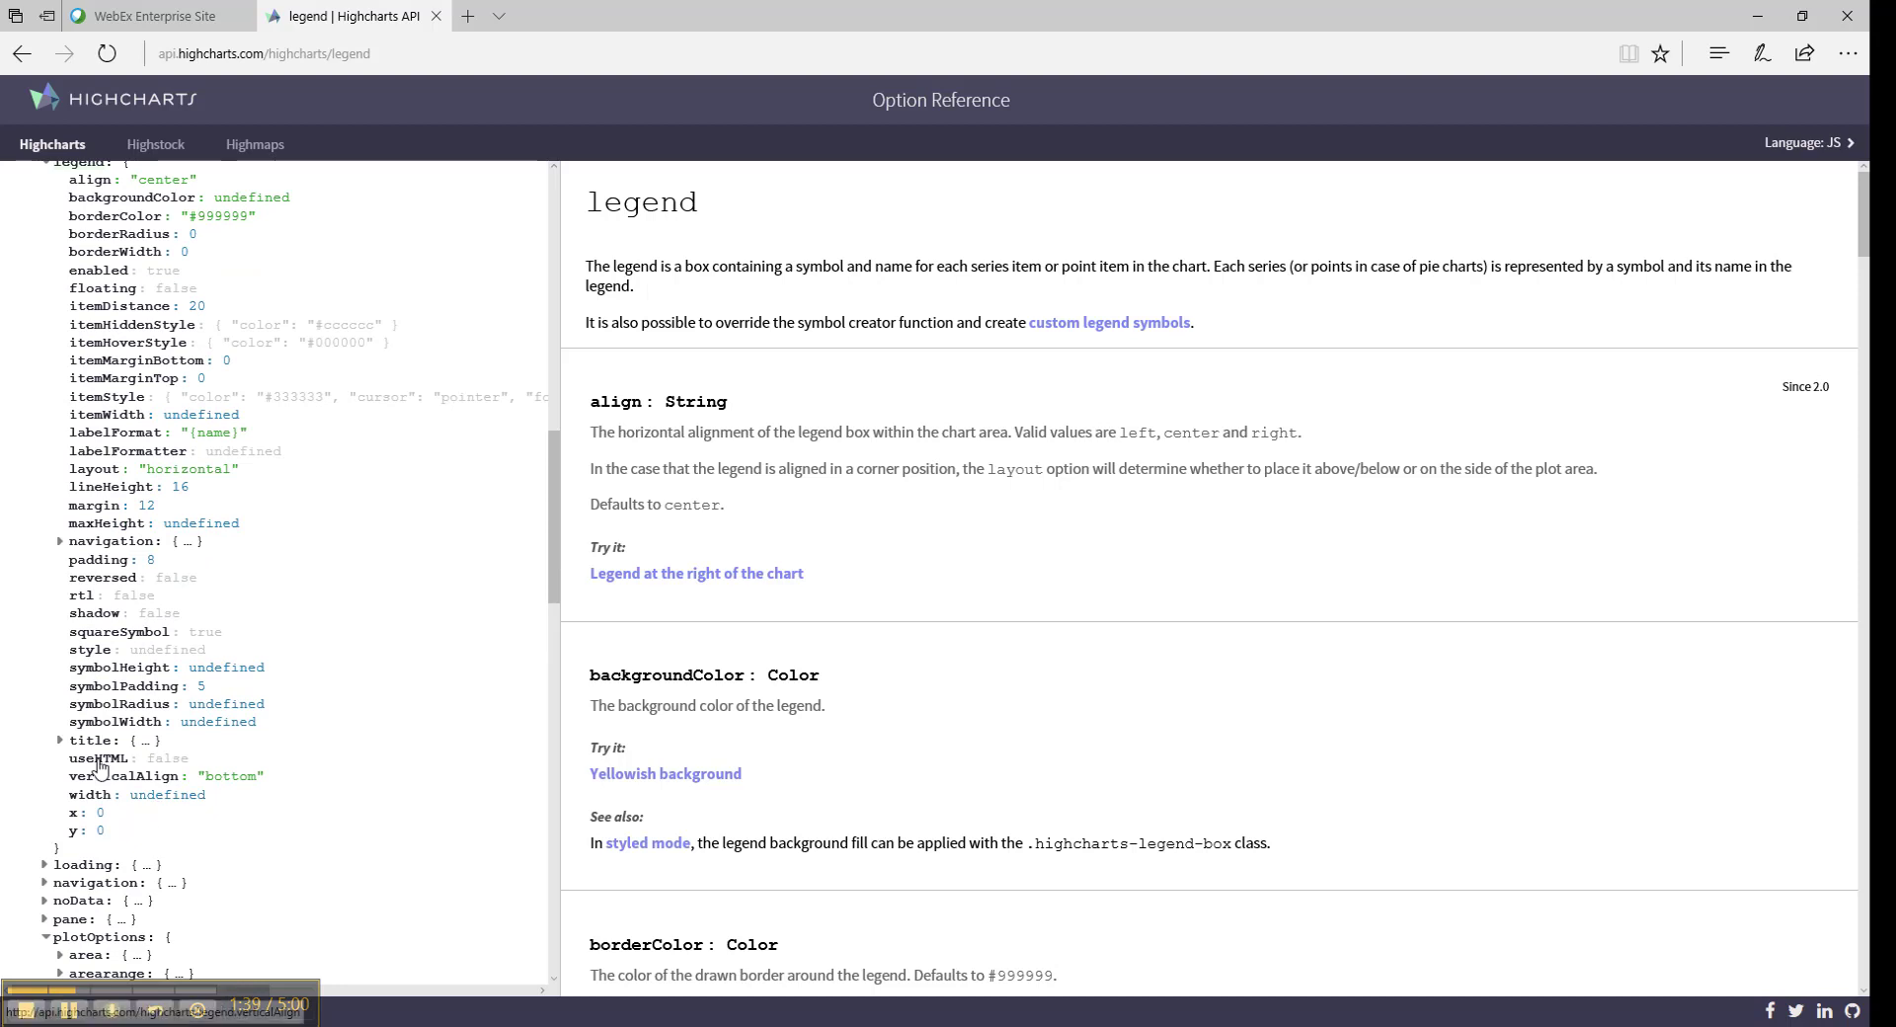
scroll(460, 810, down, 2)
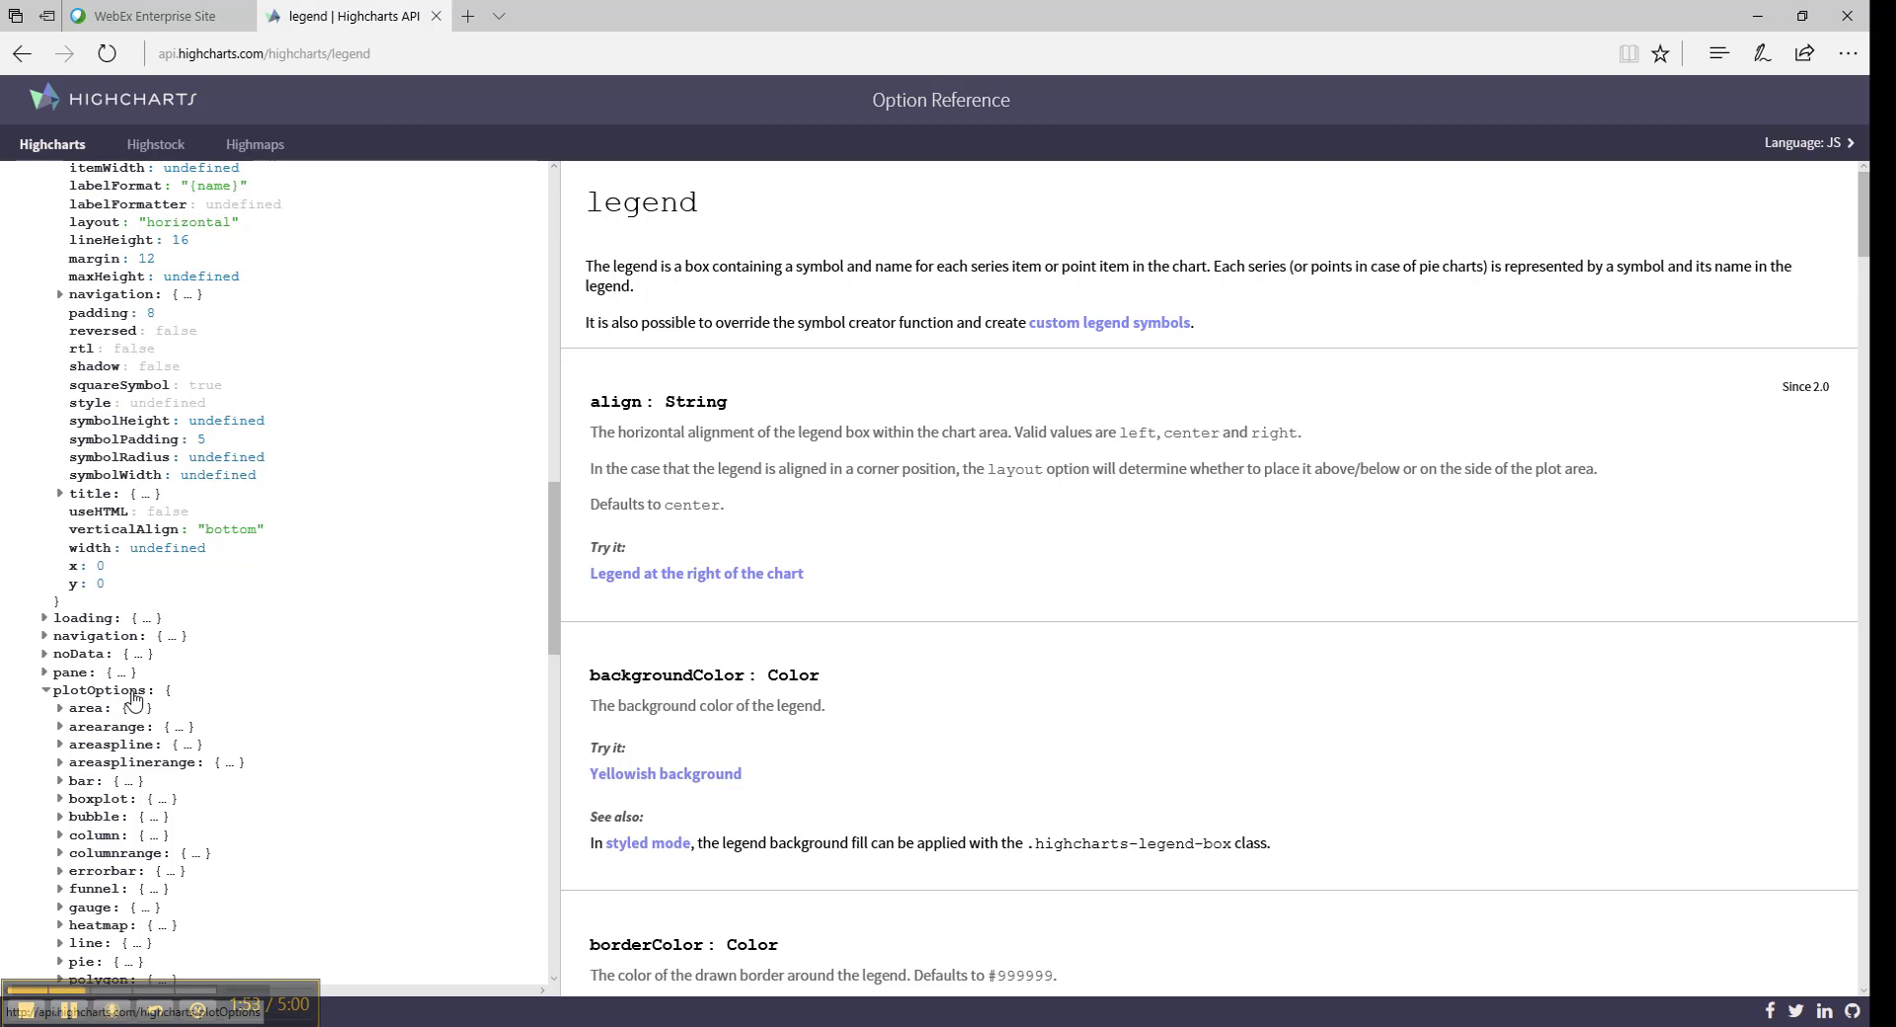
scroll(133, 698, down, 1)
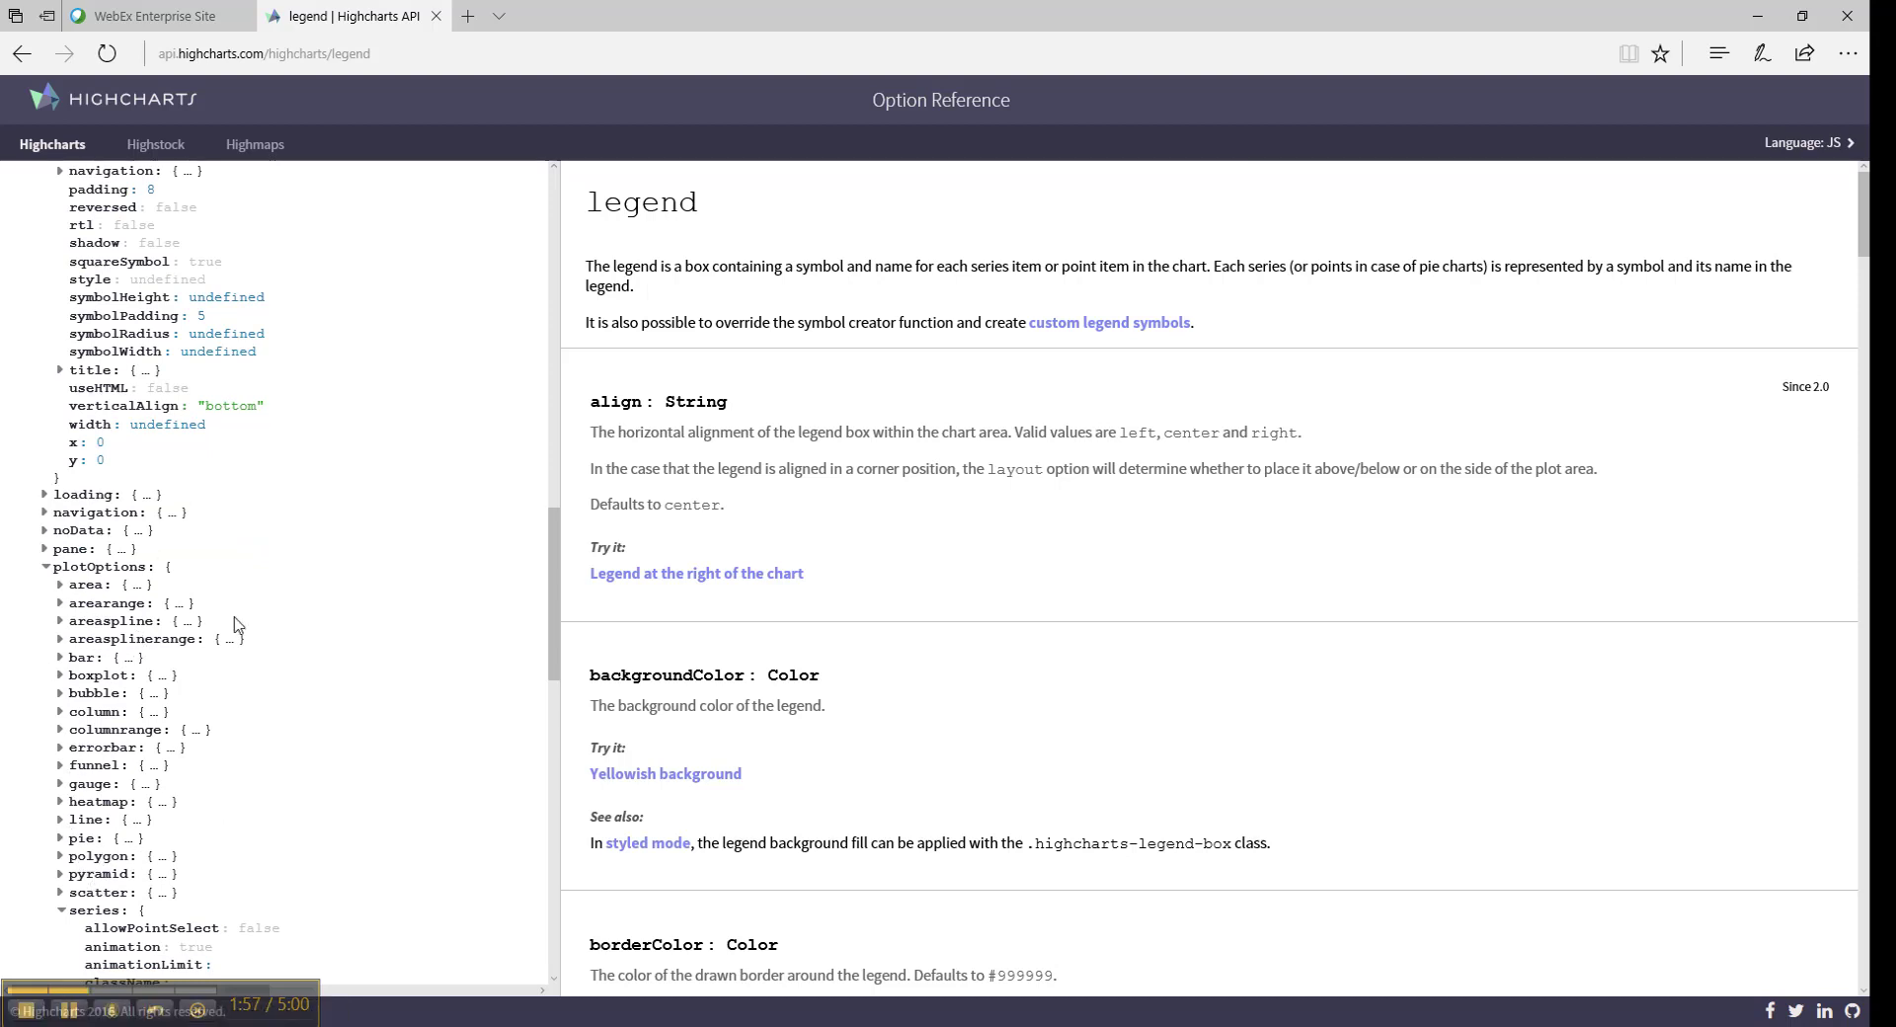
scroll(91, 776, down, 2)
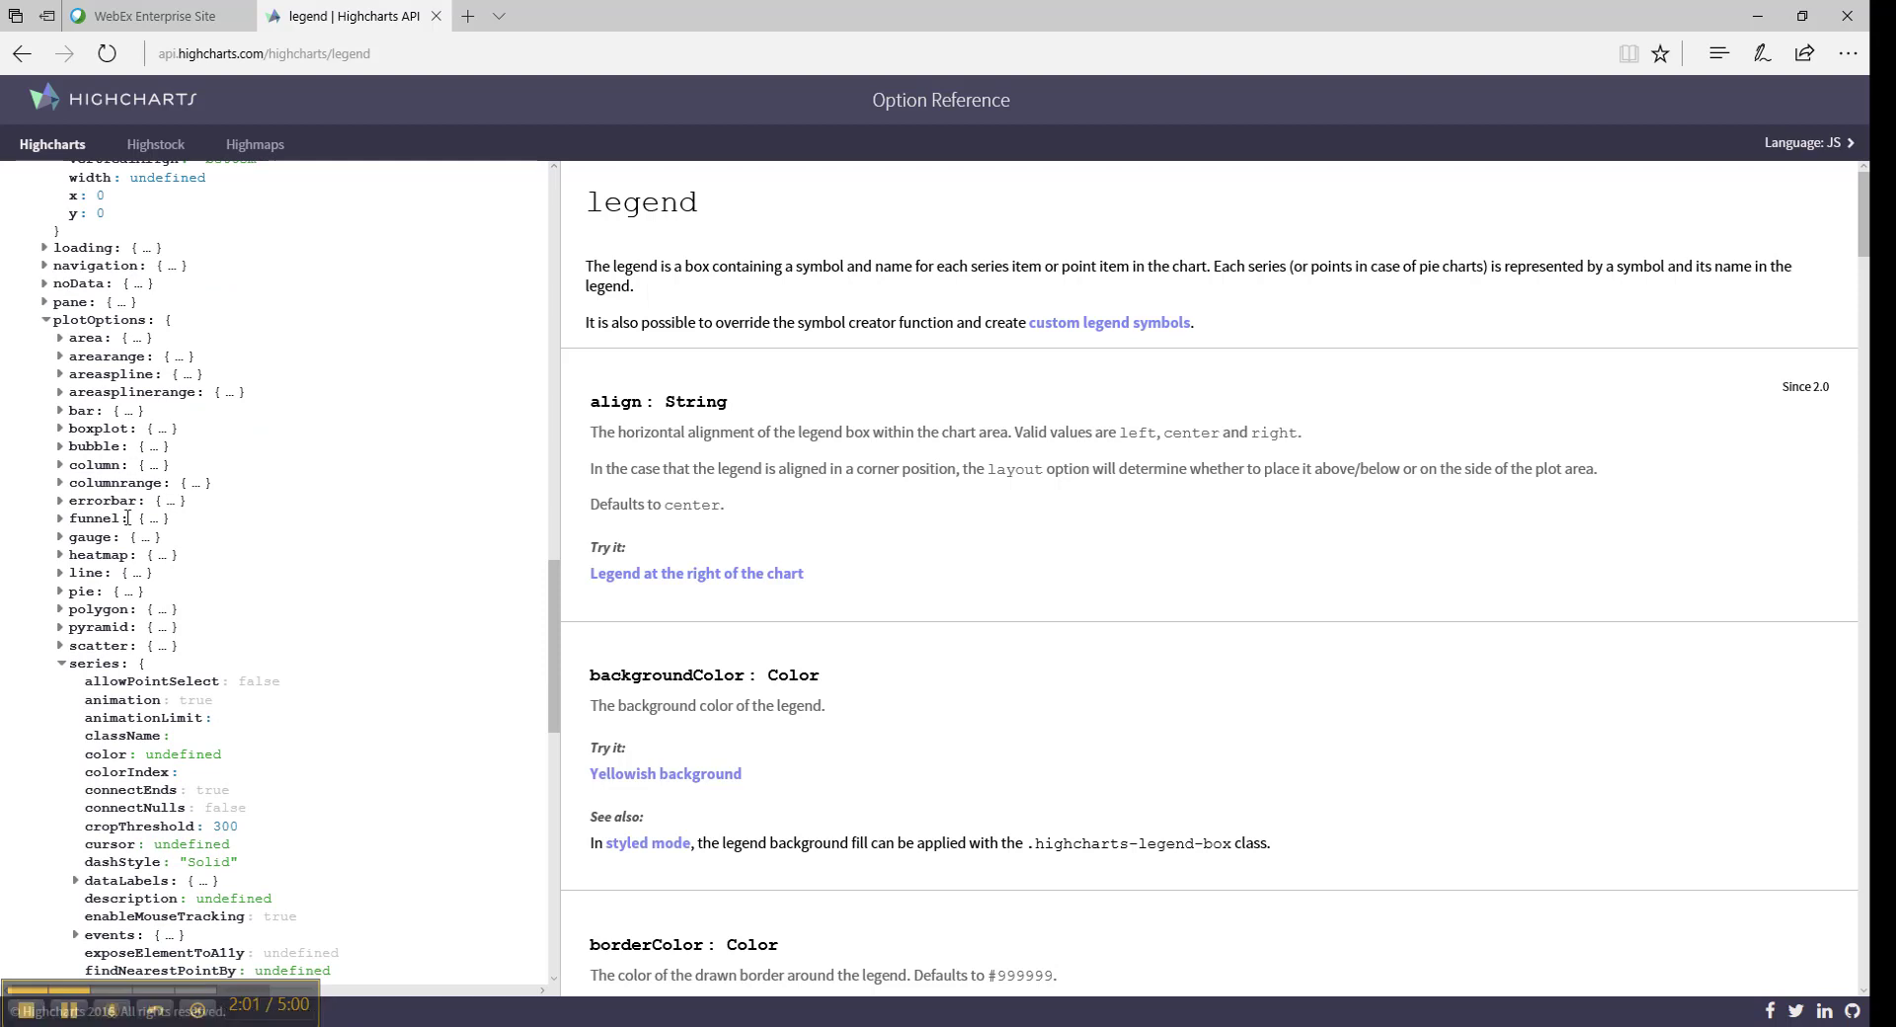
scroll(126, 518, down, 9)
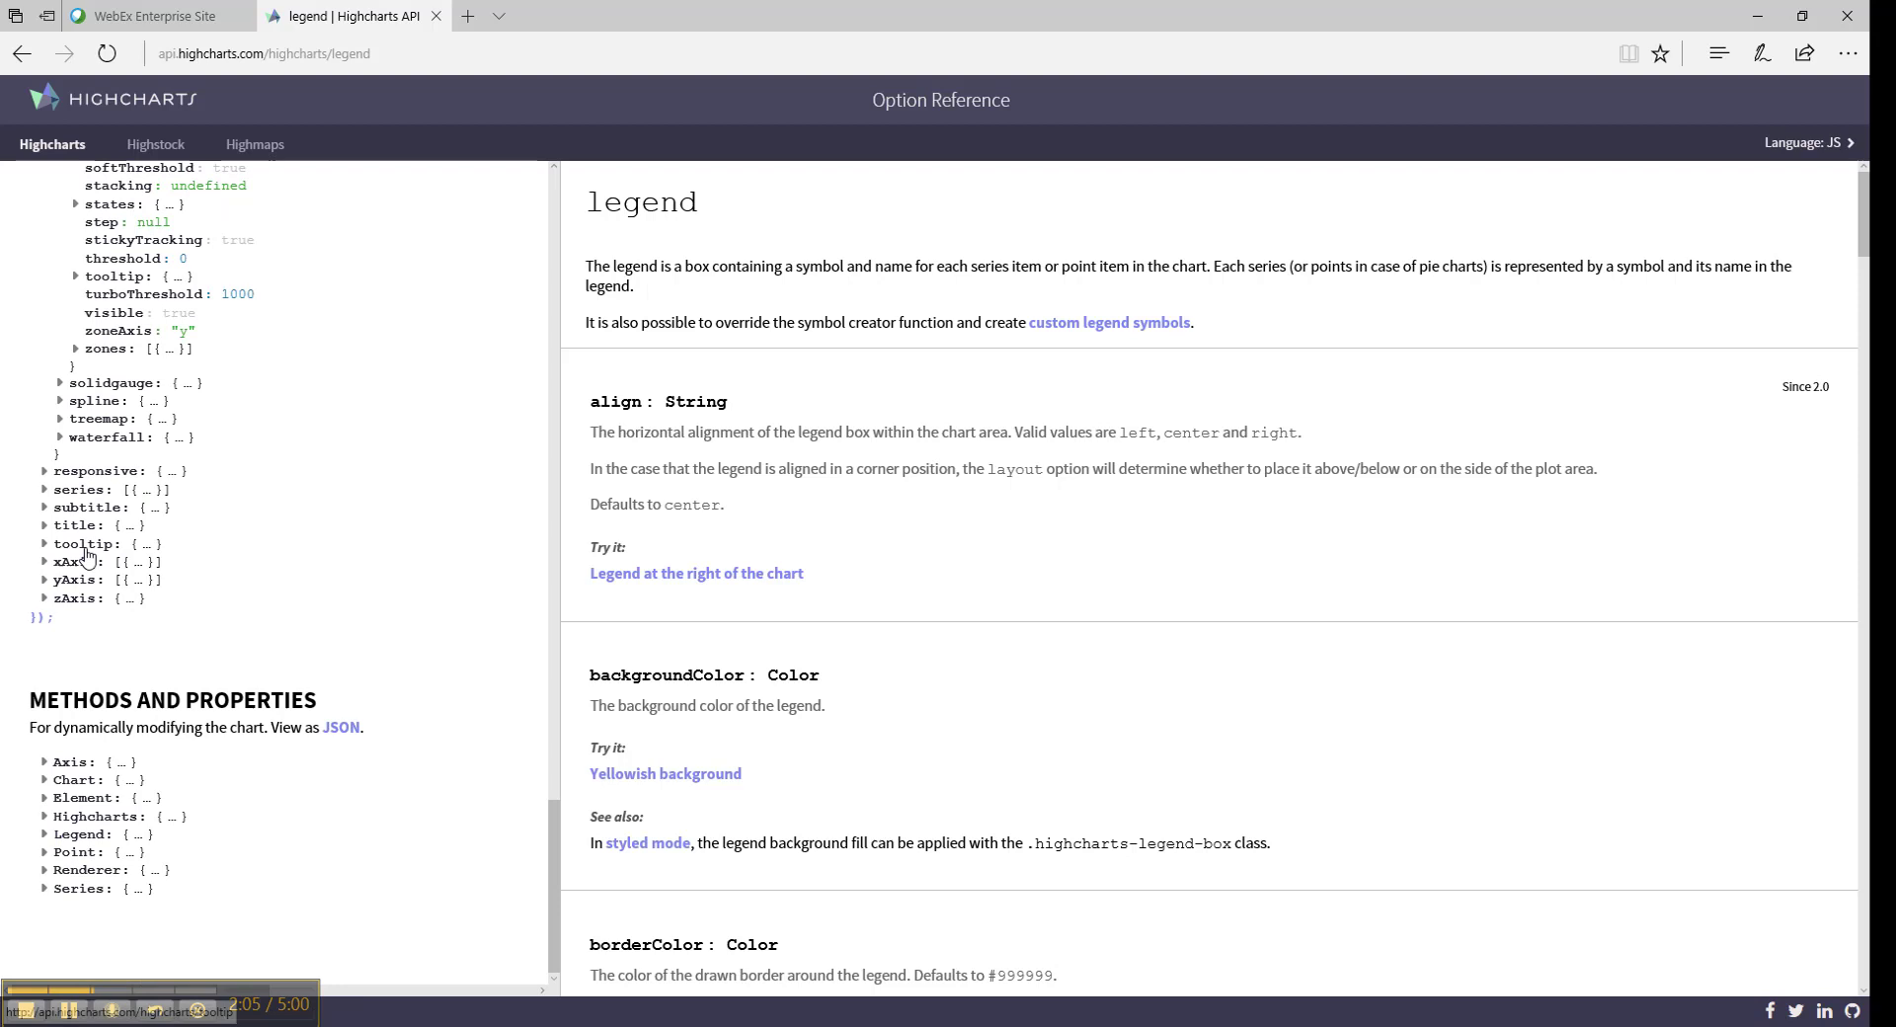
Open the tooltip, xAxis and yAxis option pages, scrolling the yAxis list toward max
click(44, 551)
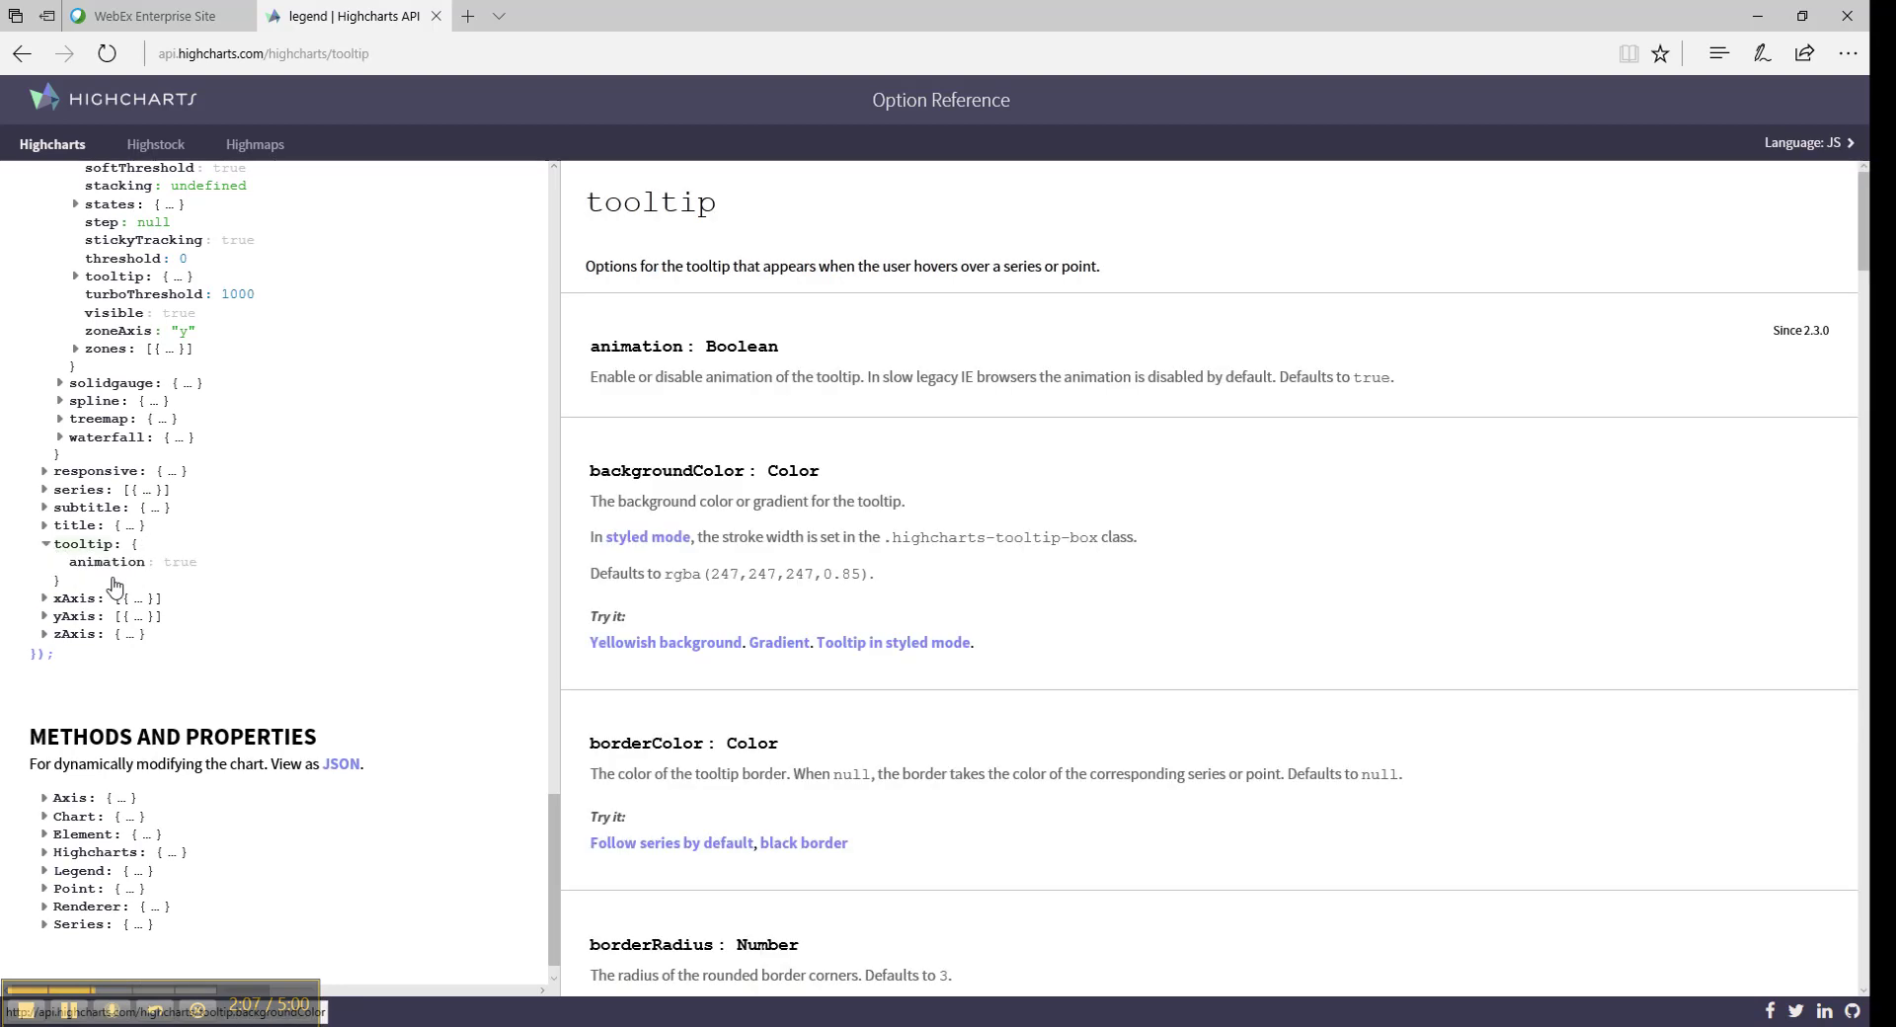
scroll(148, 612, down, 2)
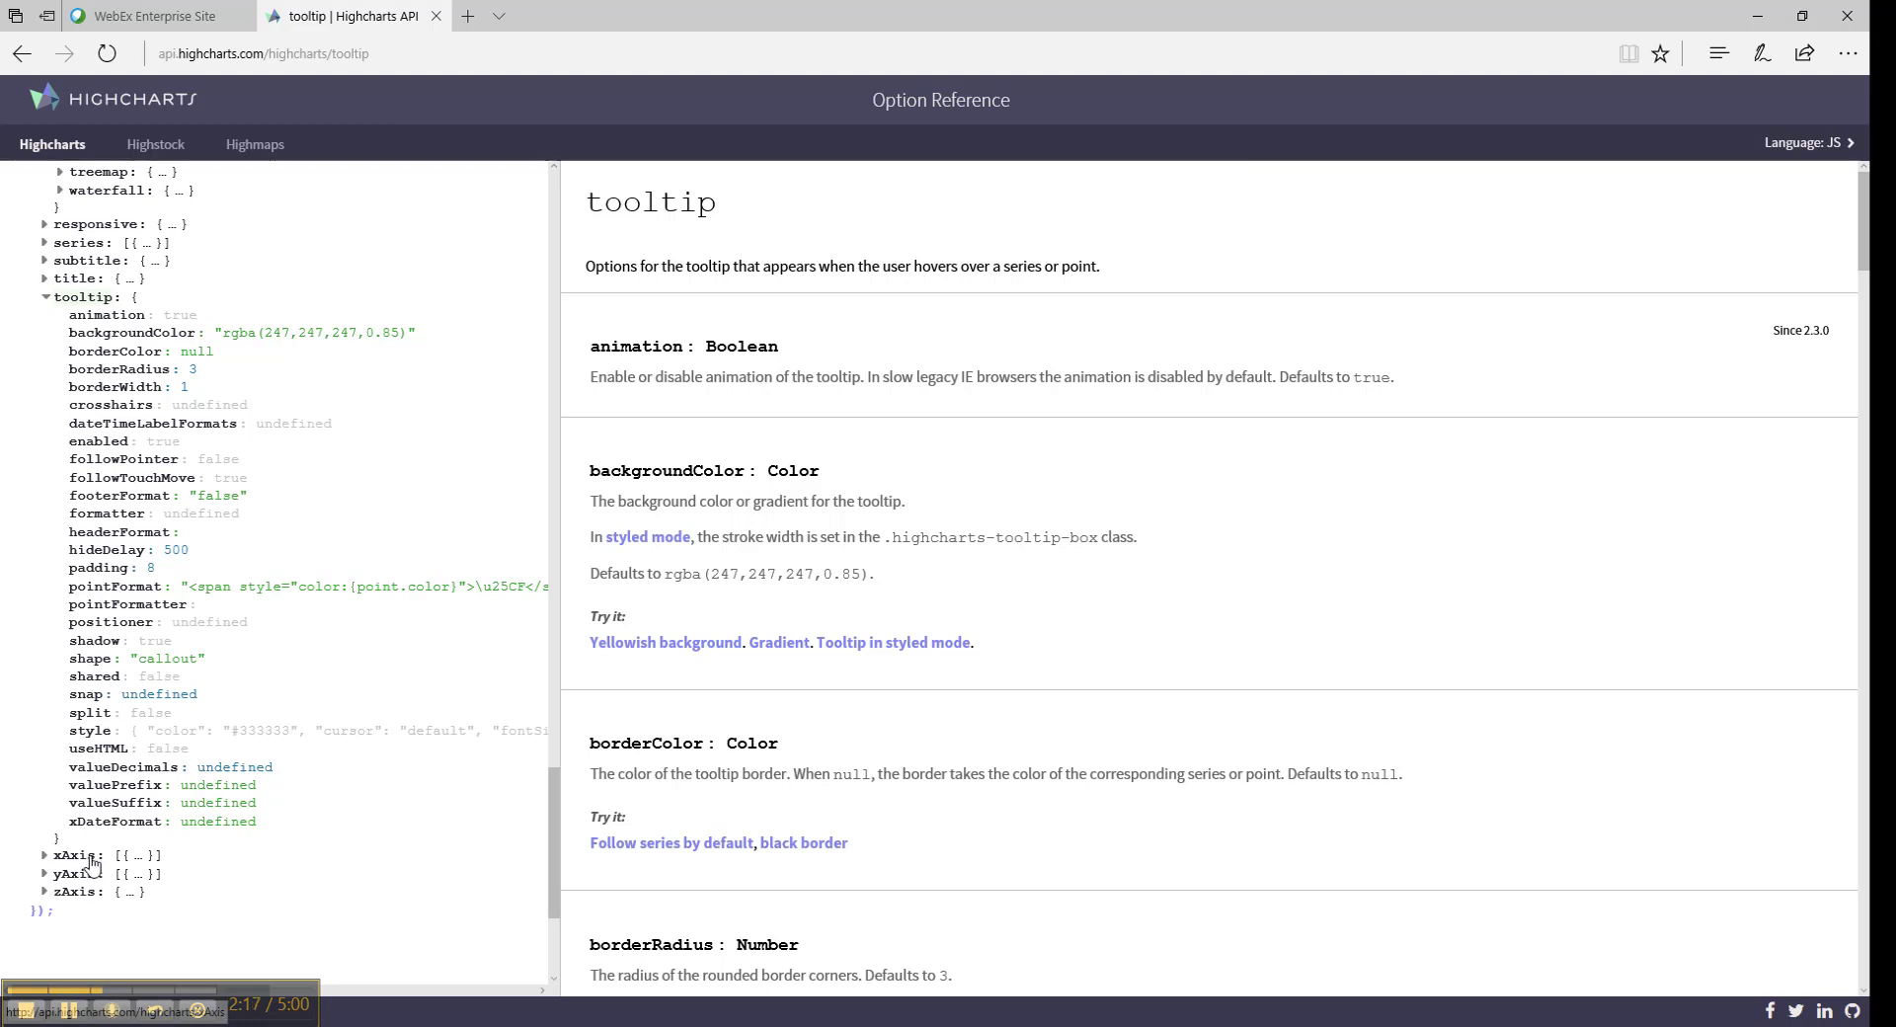
click(44, 857)
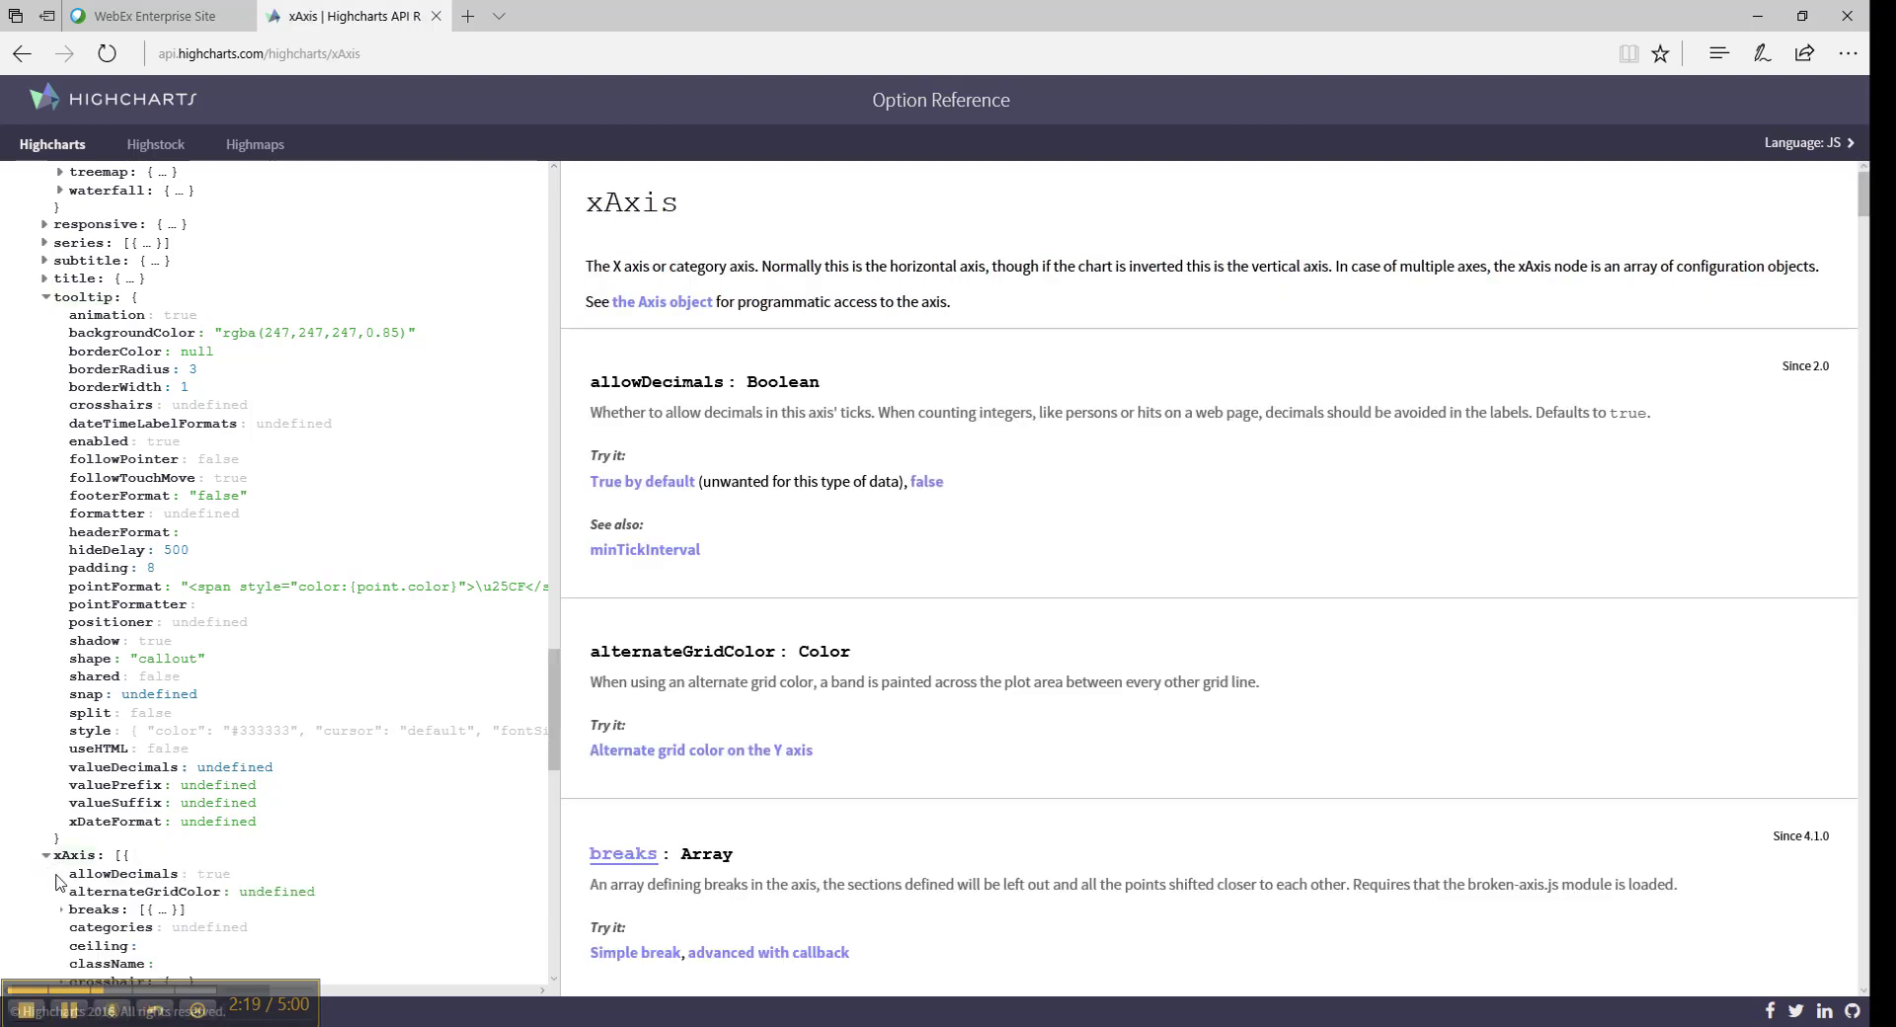
scroll(51, 859, down, 10)
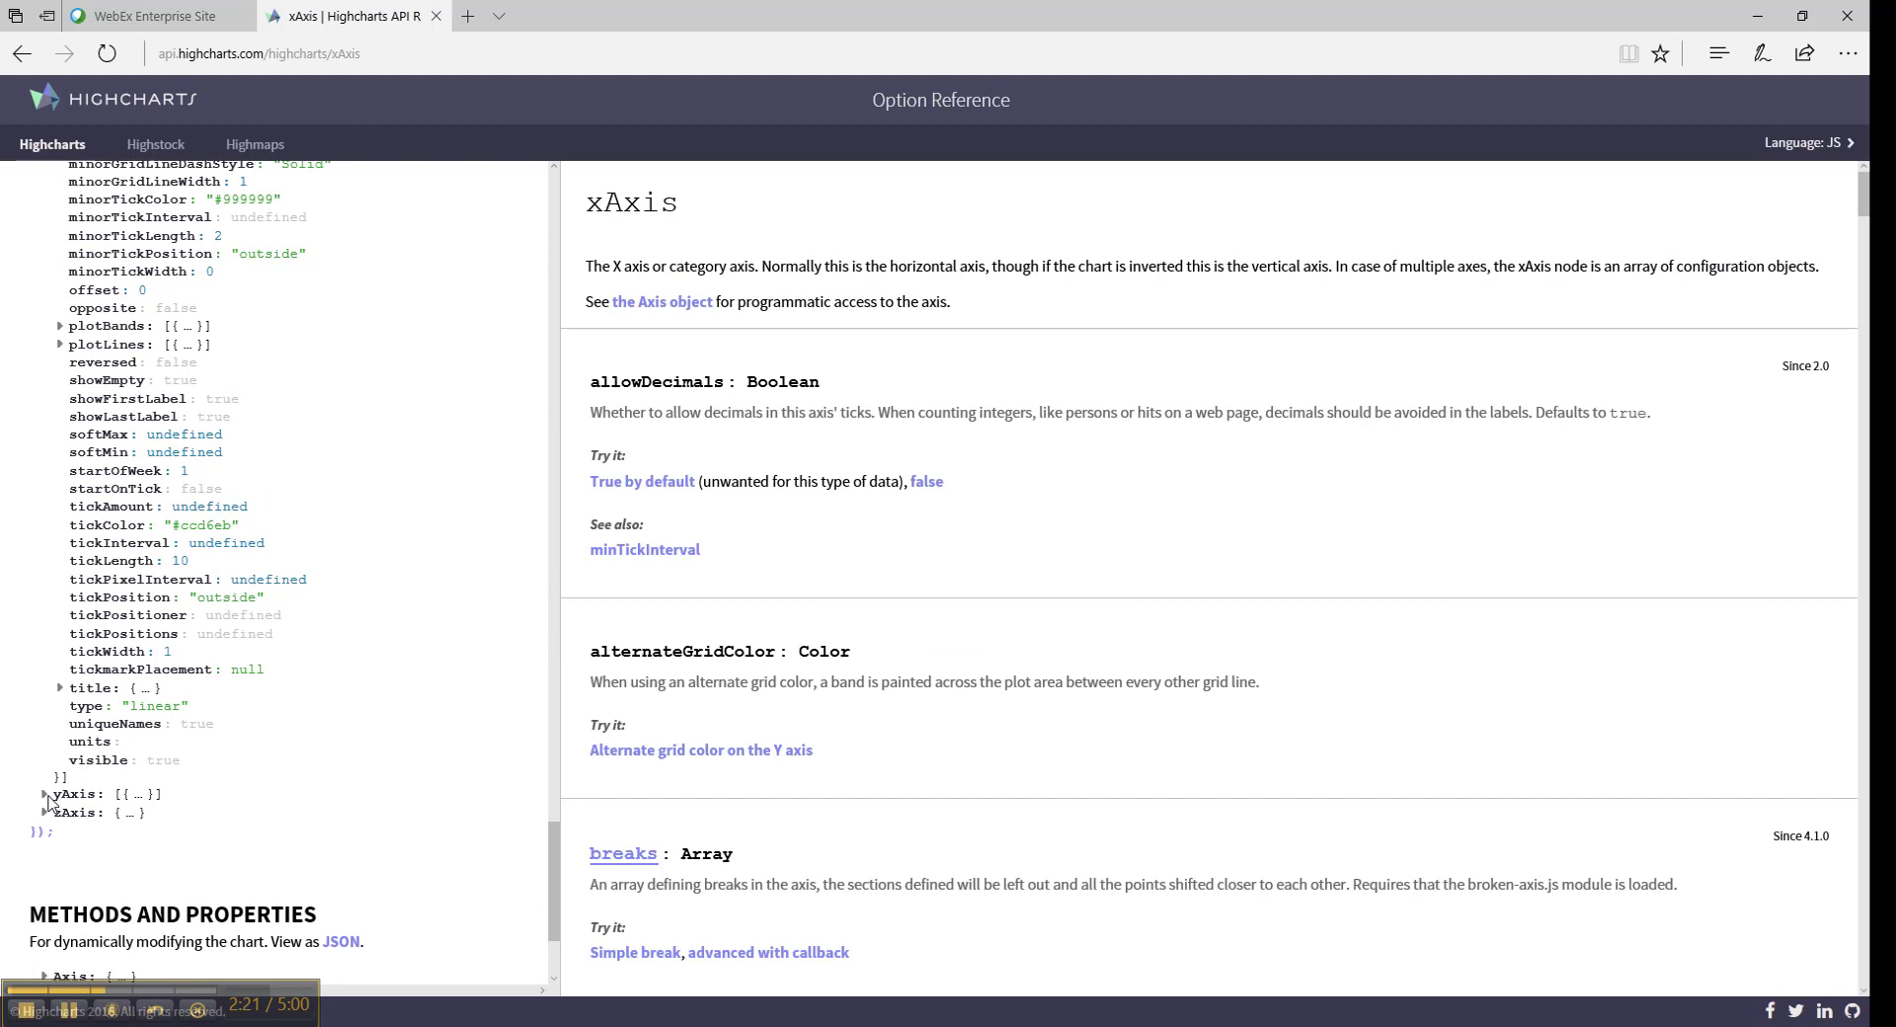
click(46, 796)
scroll(118, 731, down, 5)
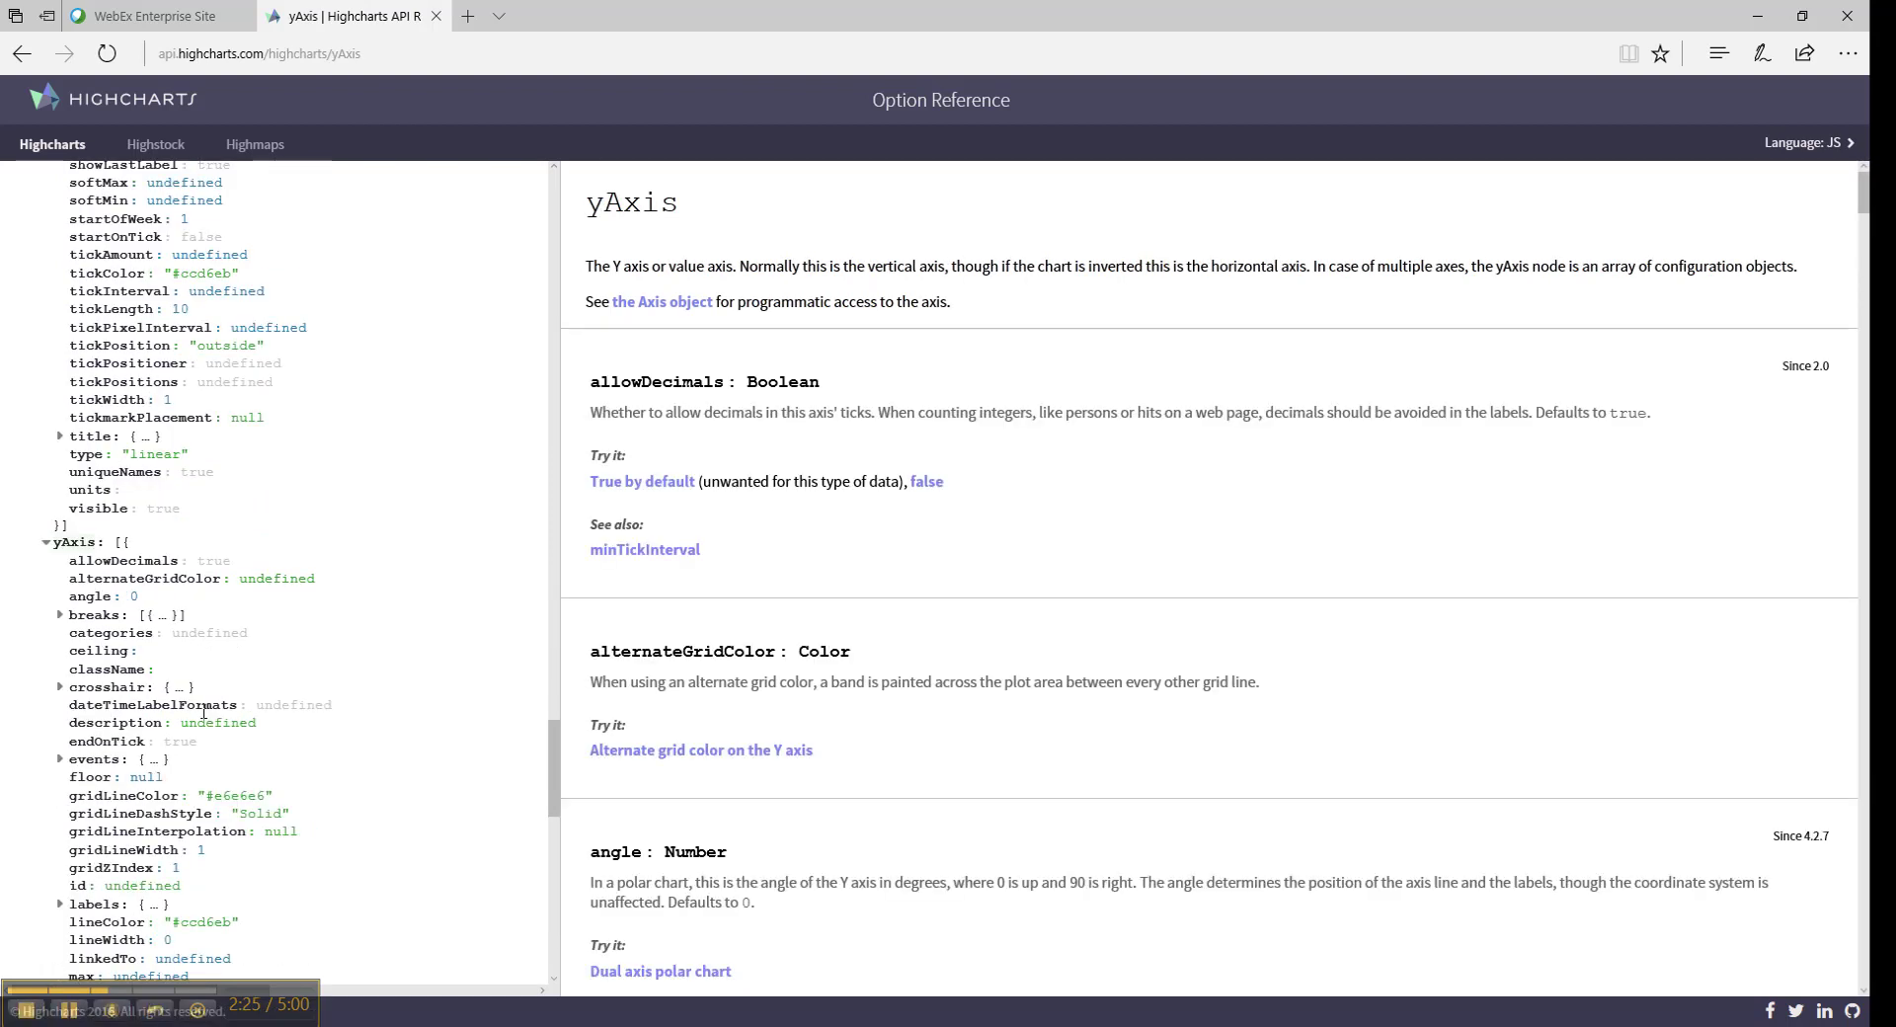
scroll(173, 691, down, 5)
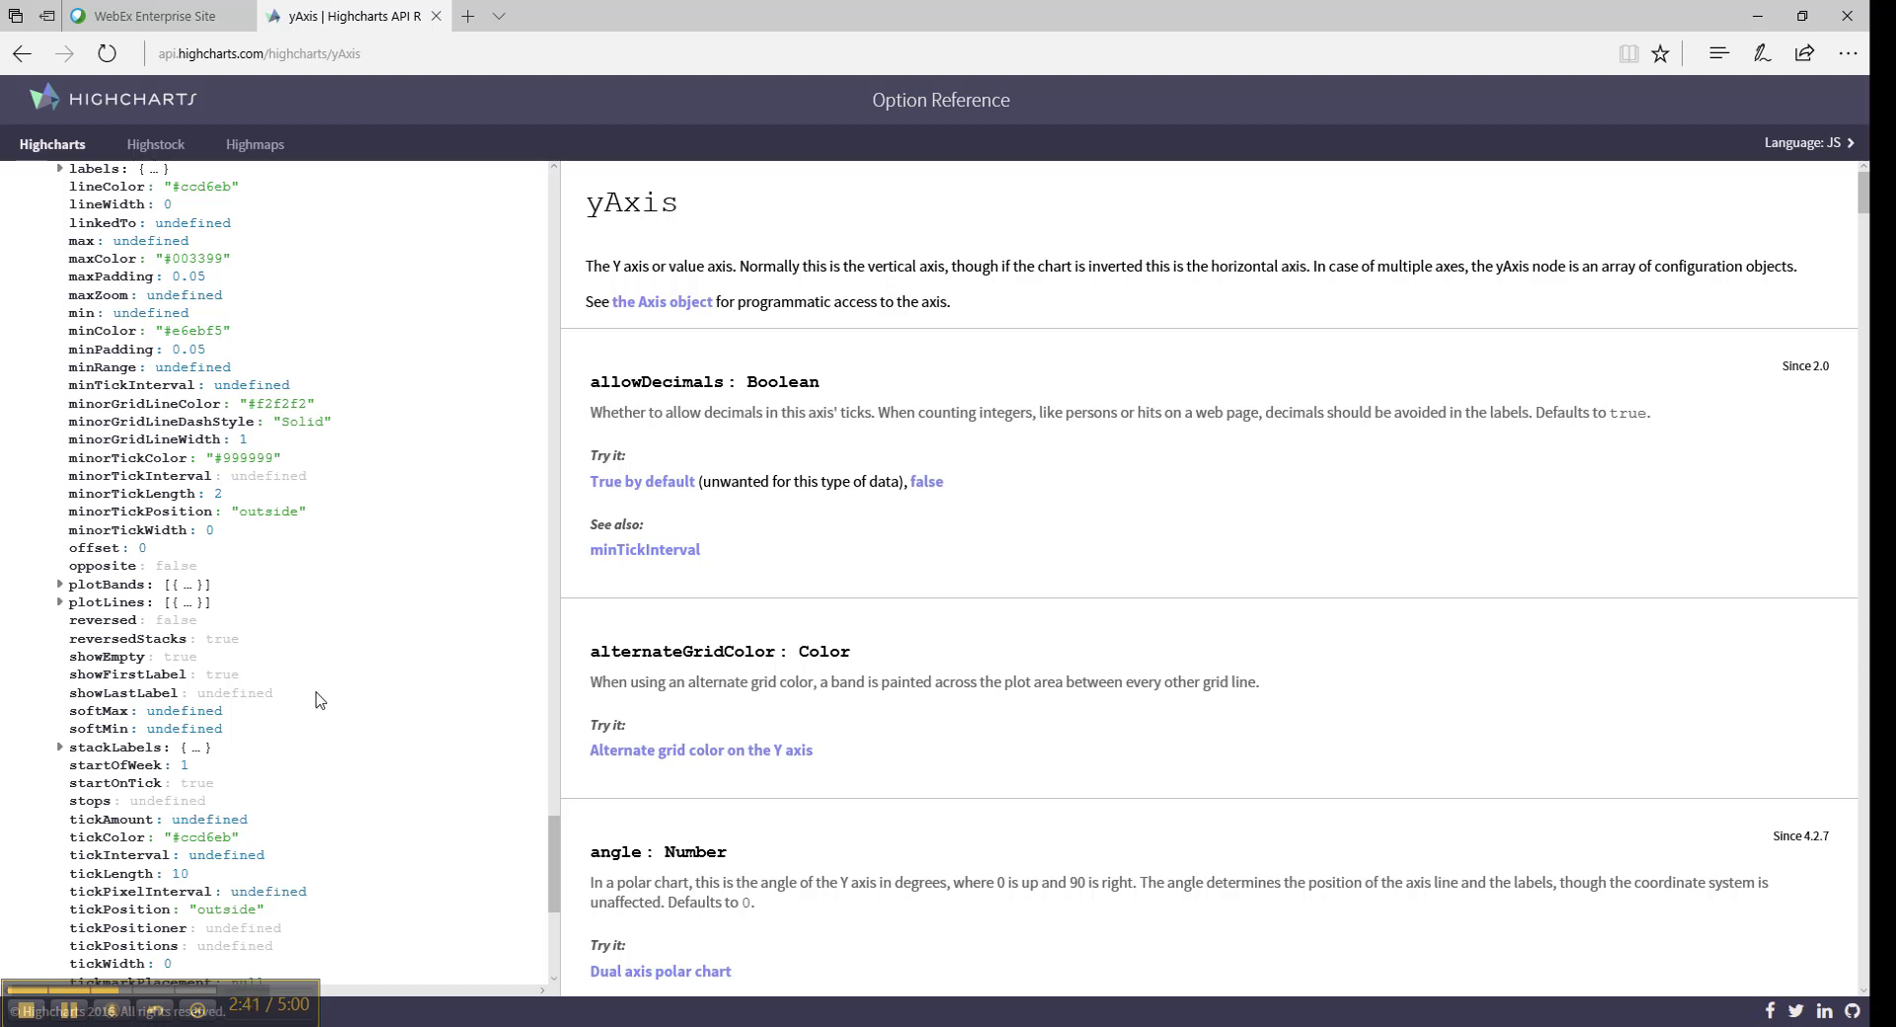
Open the yAxis max reference entry with its 'Y axis max of 200' demo
click(84, 243)
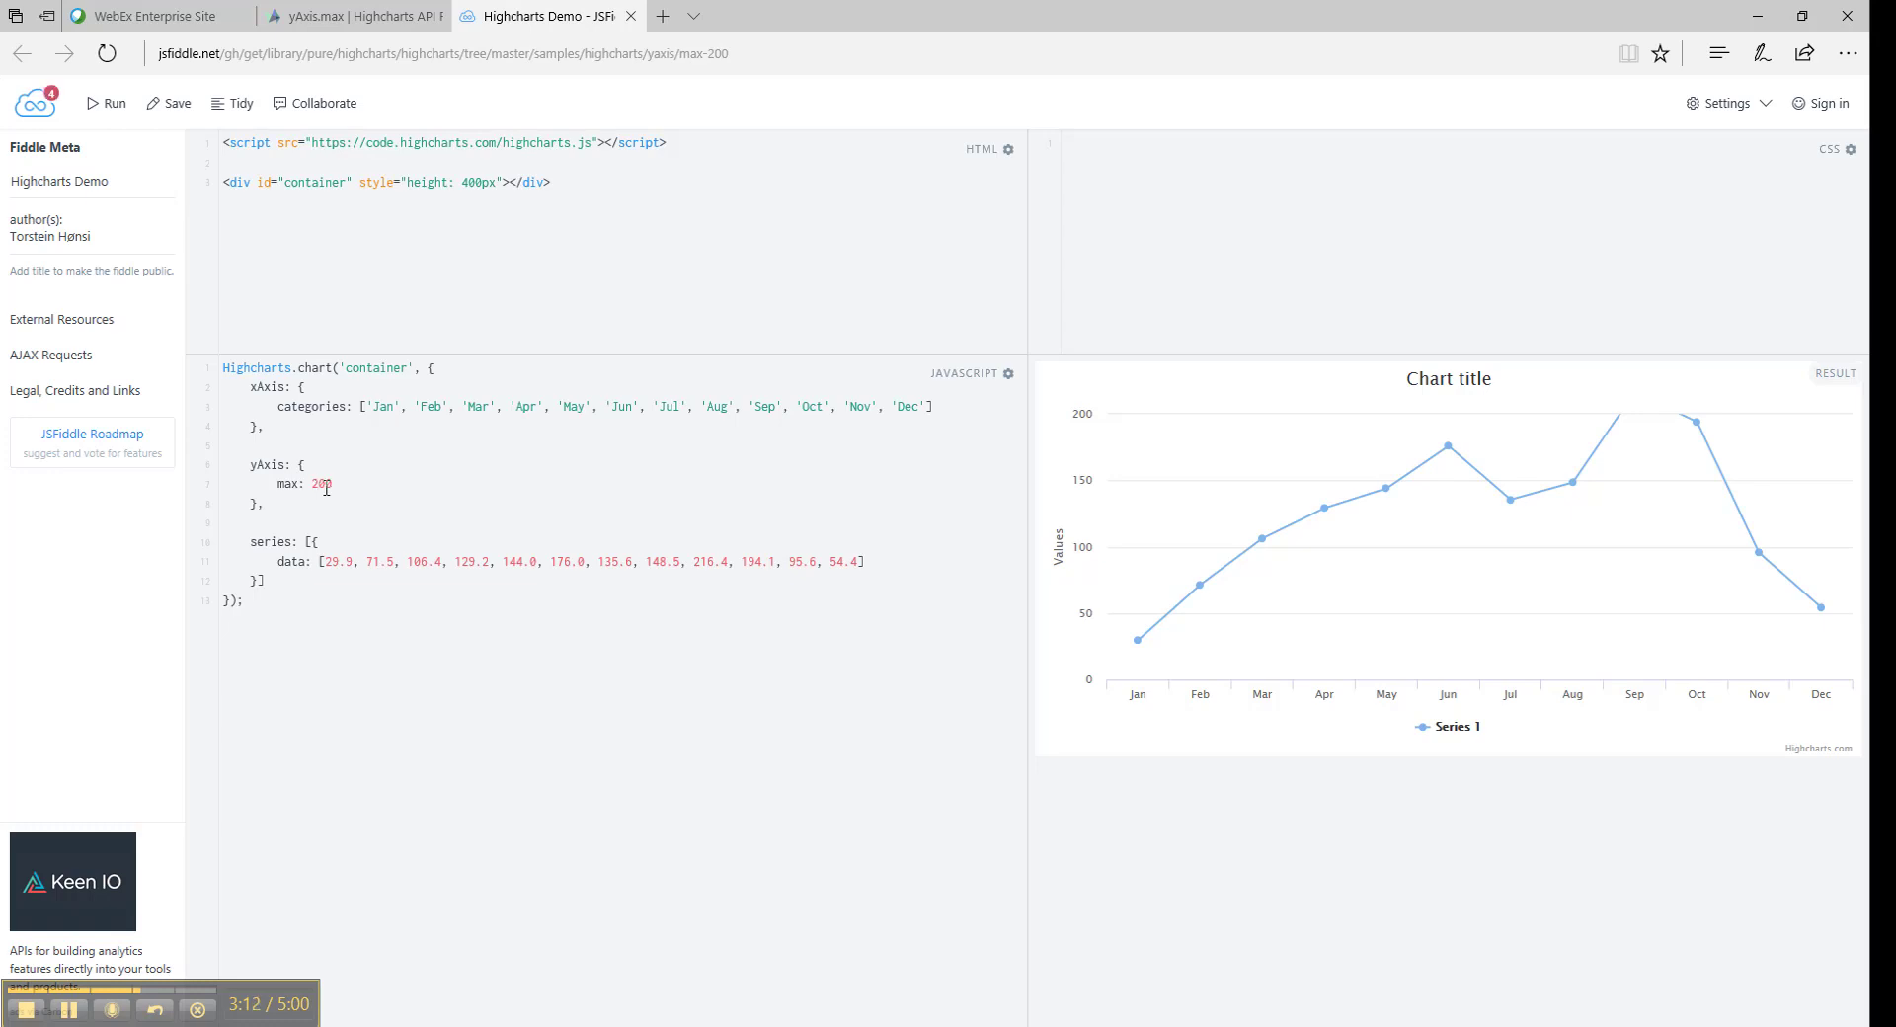
Change max: 200 to max: 100 in the demo code, rerun it, and select yAxis
click(313, 483)
key(Delete)
text(1)
click(100, 107)
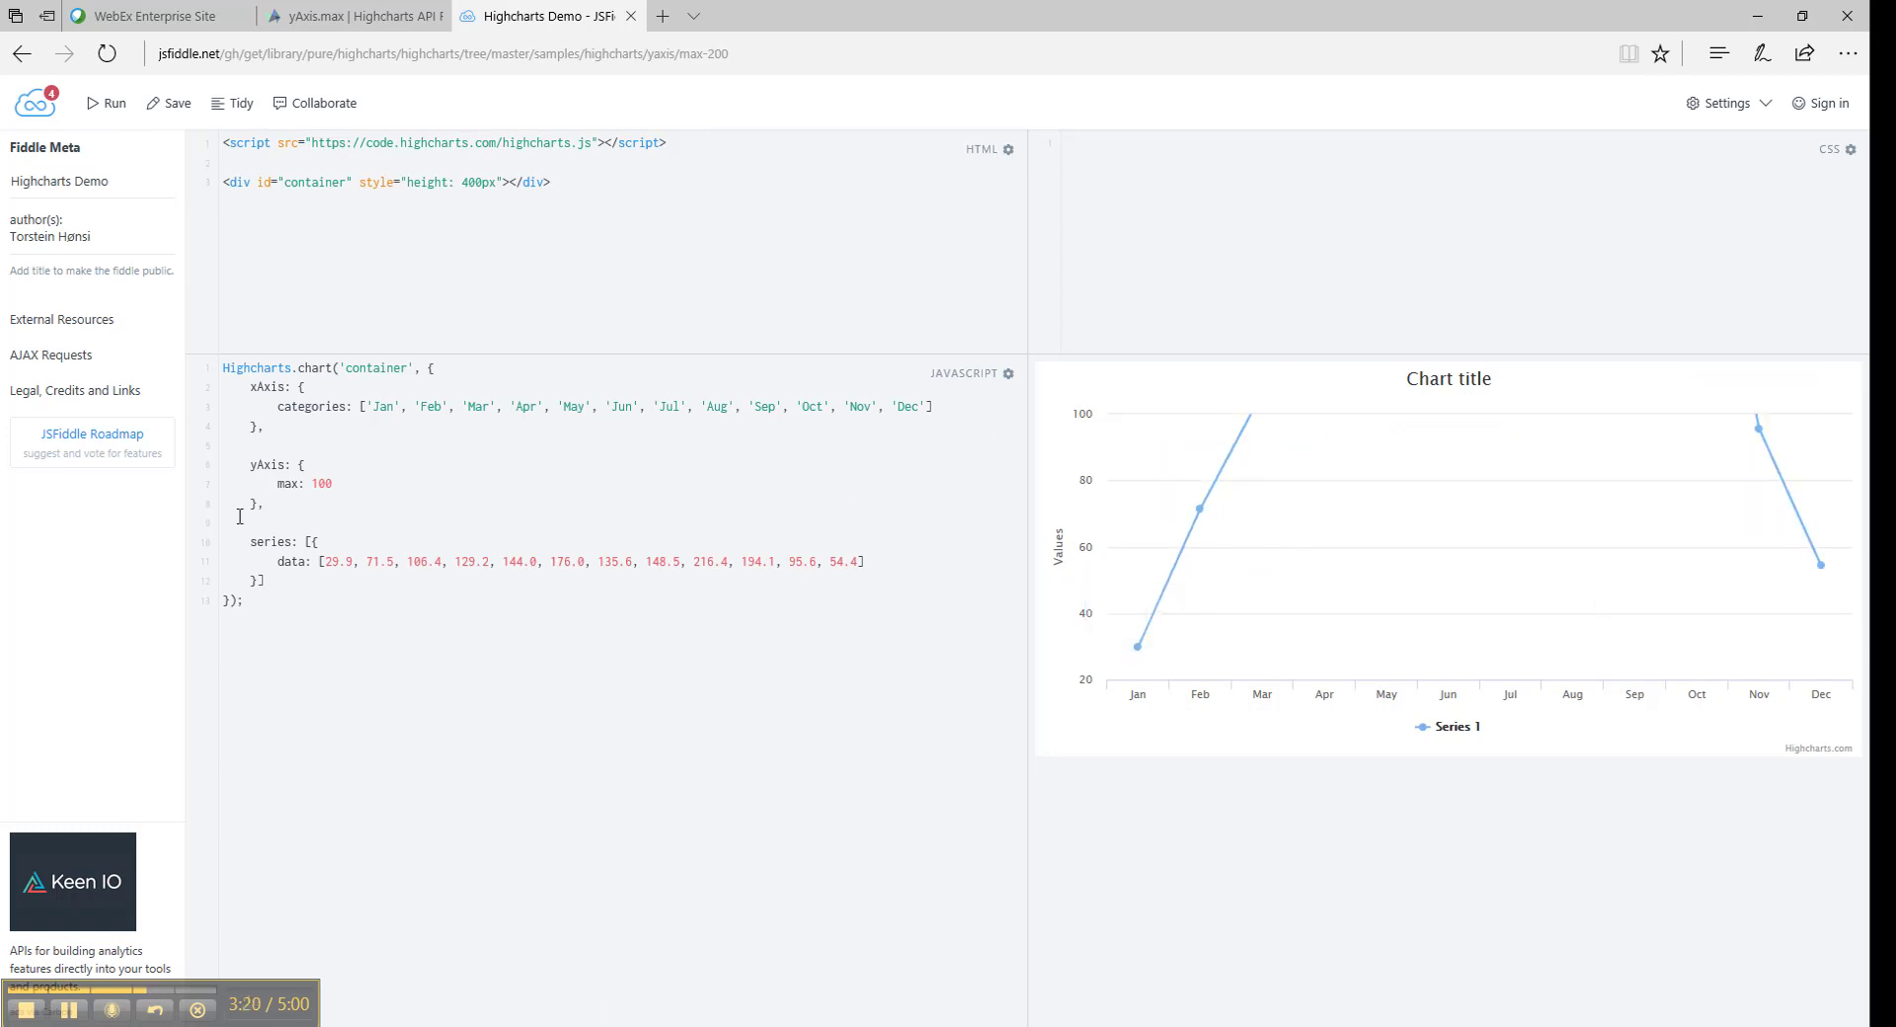
drag(249, 462, 278, 464)
Back in Jaspersoft Studio, expand the yAxis property group and select its max property
key(alt+Tab)
scroll(718, 511, down, 10)
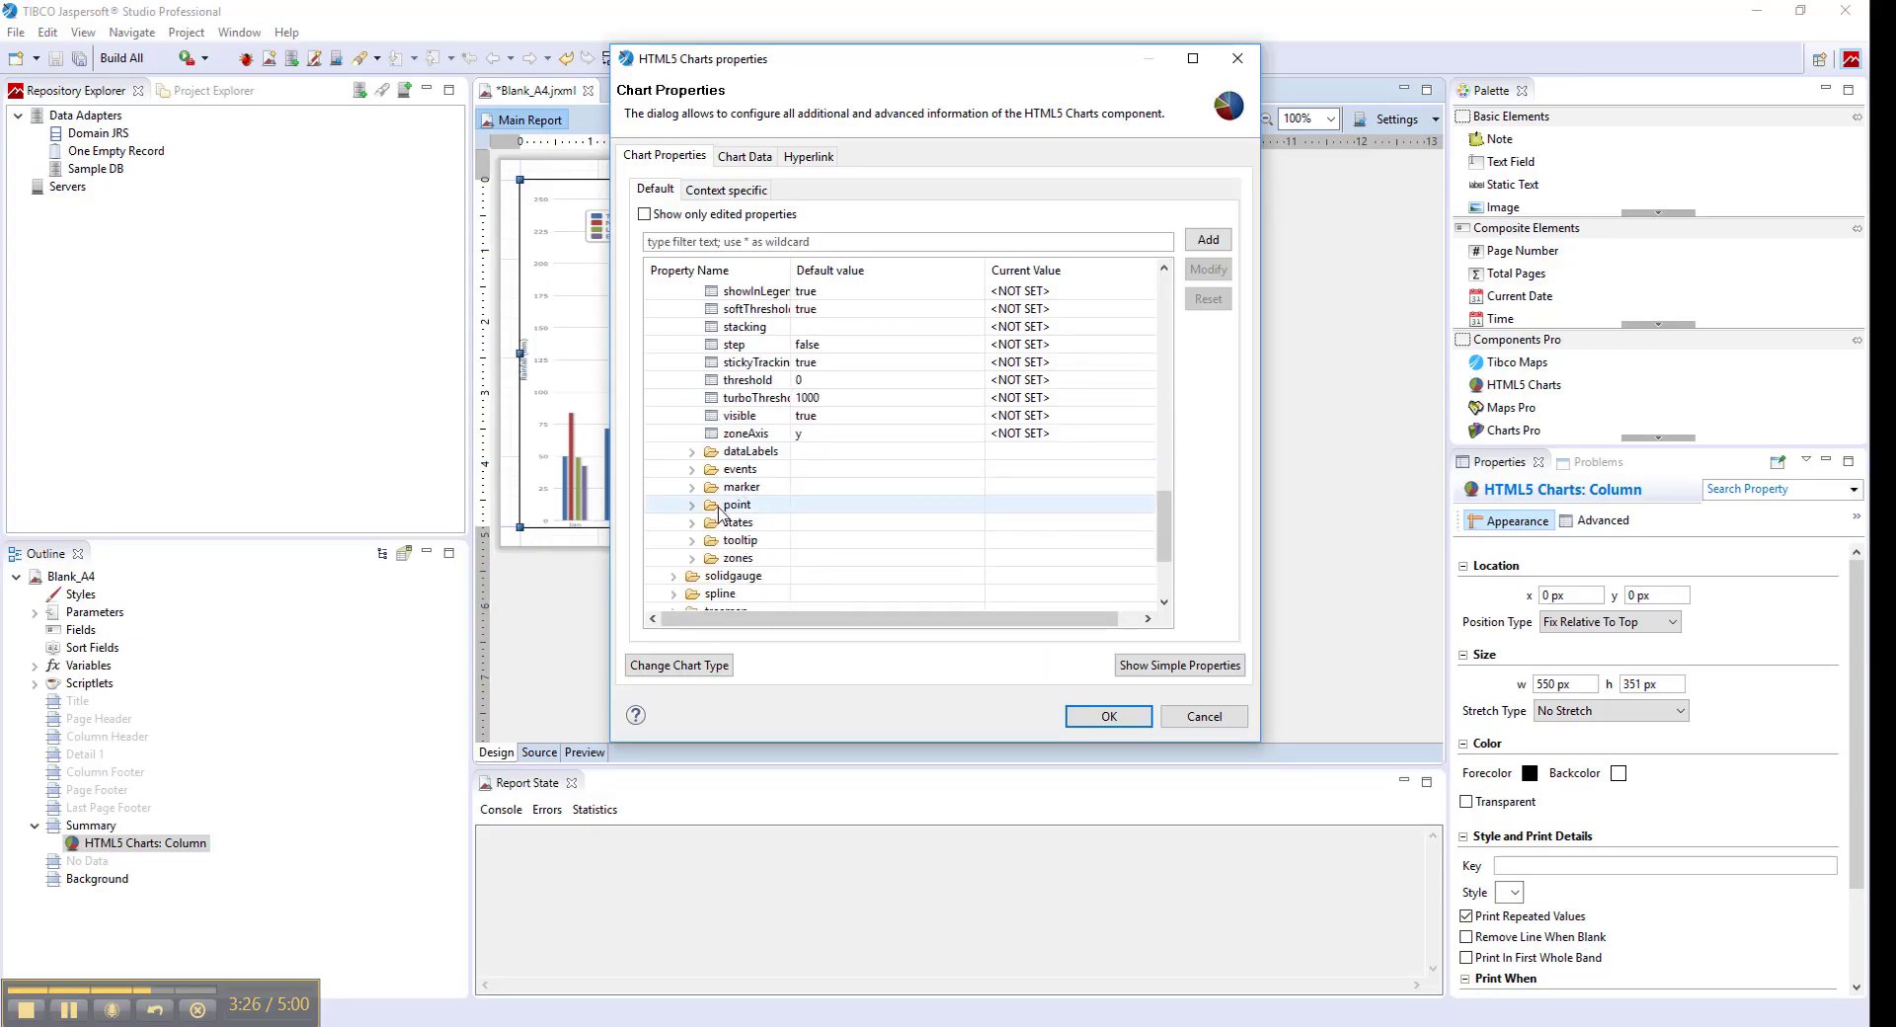
scroll(718, 512, down, 3)
double_click(725, 592)
scroll(736, 494, down, 5)
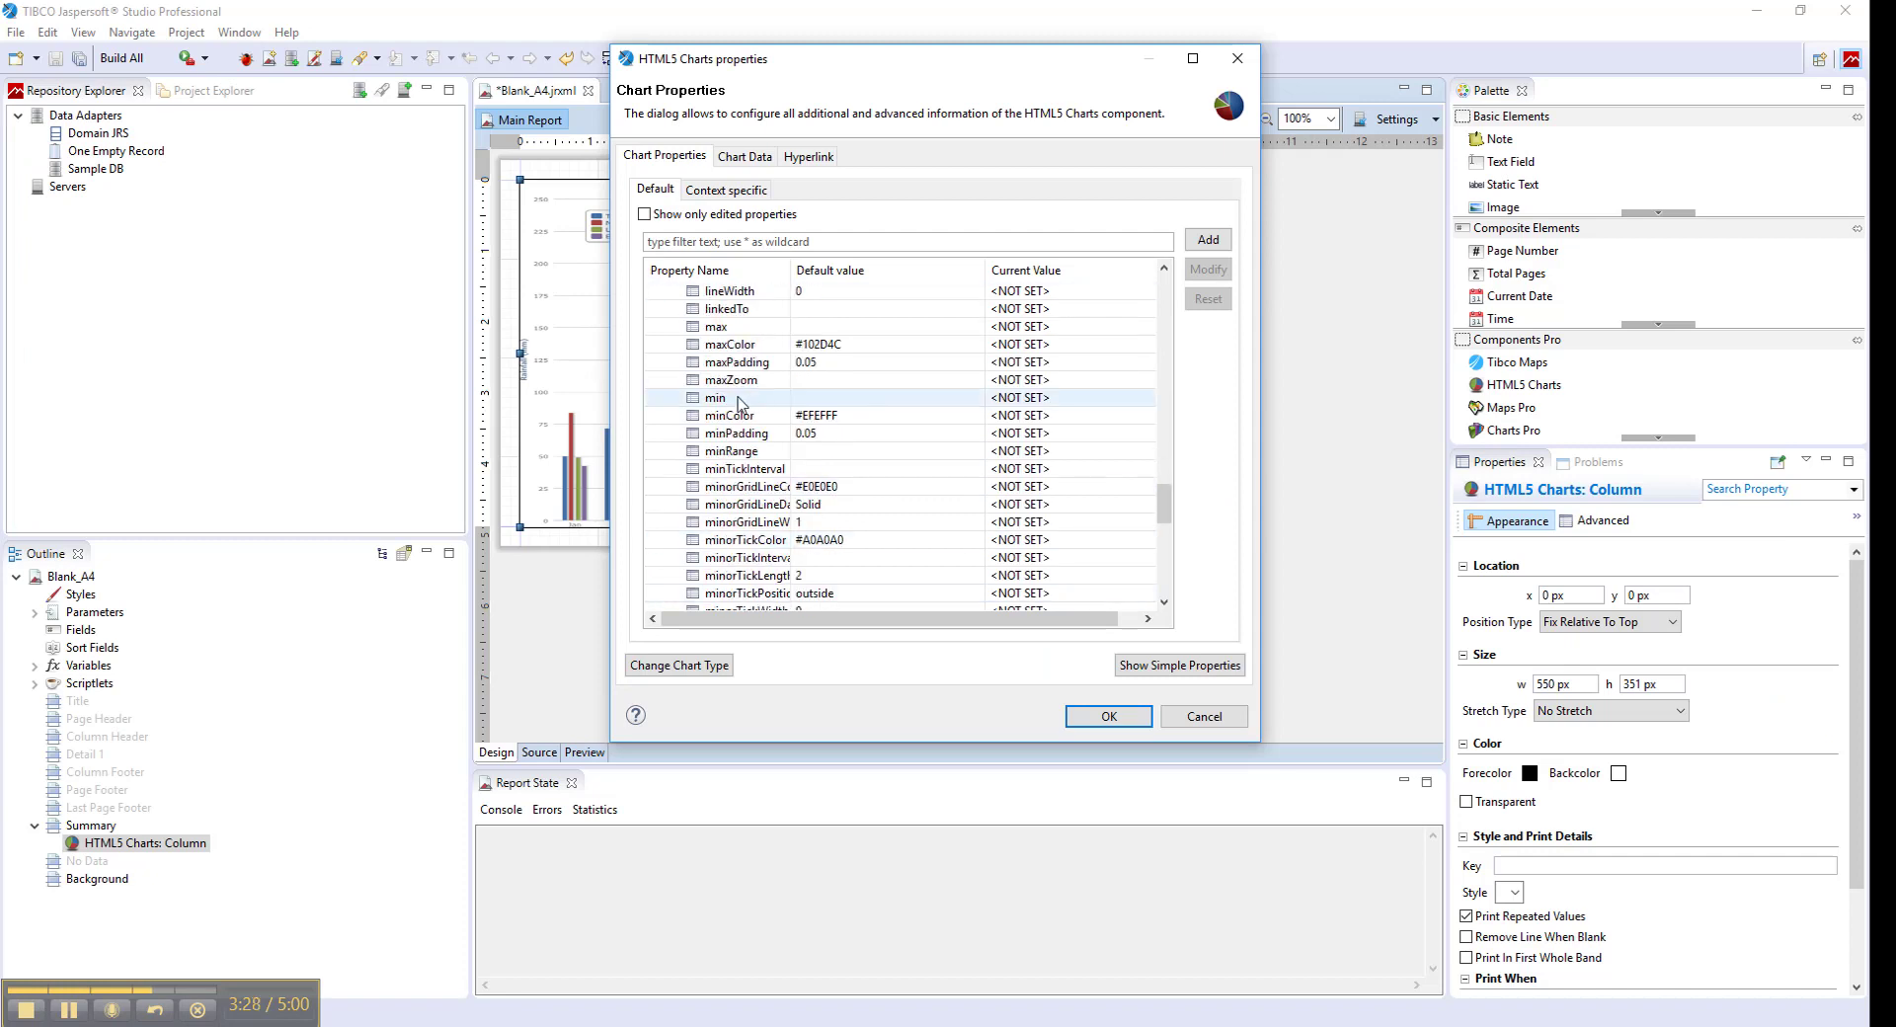
click(730, 325)
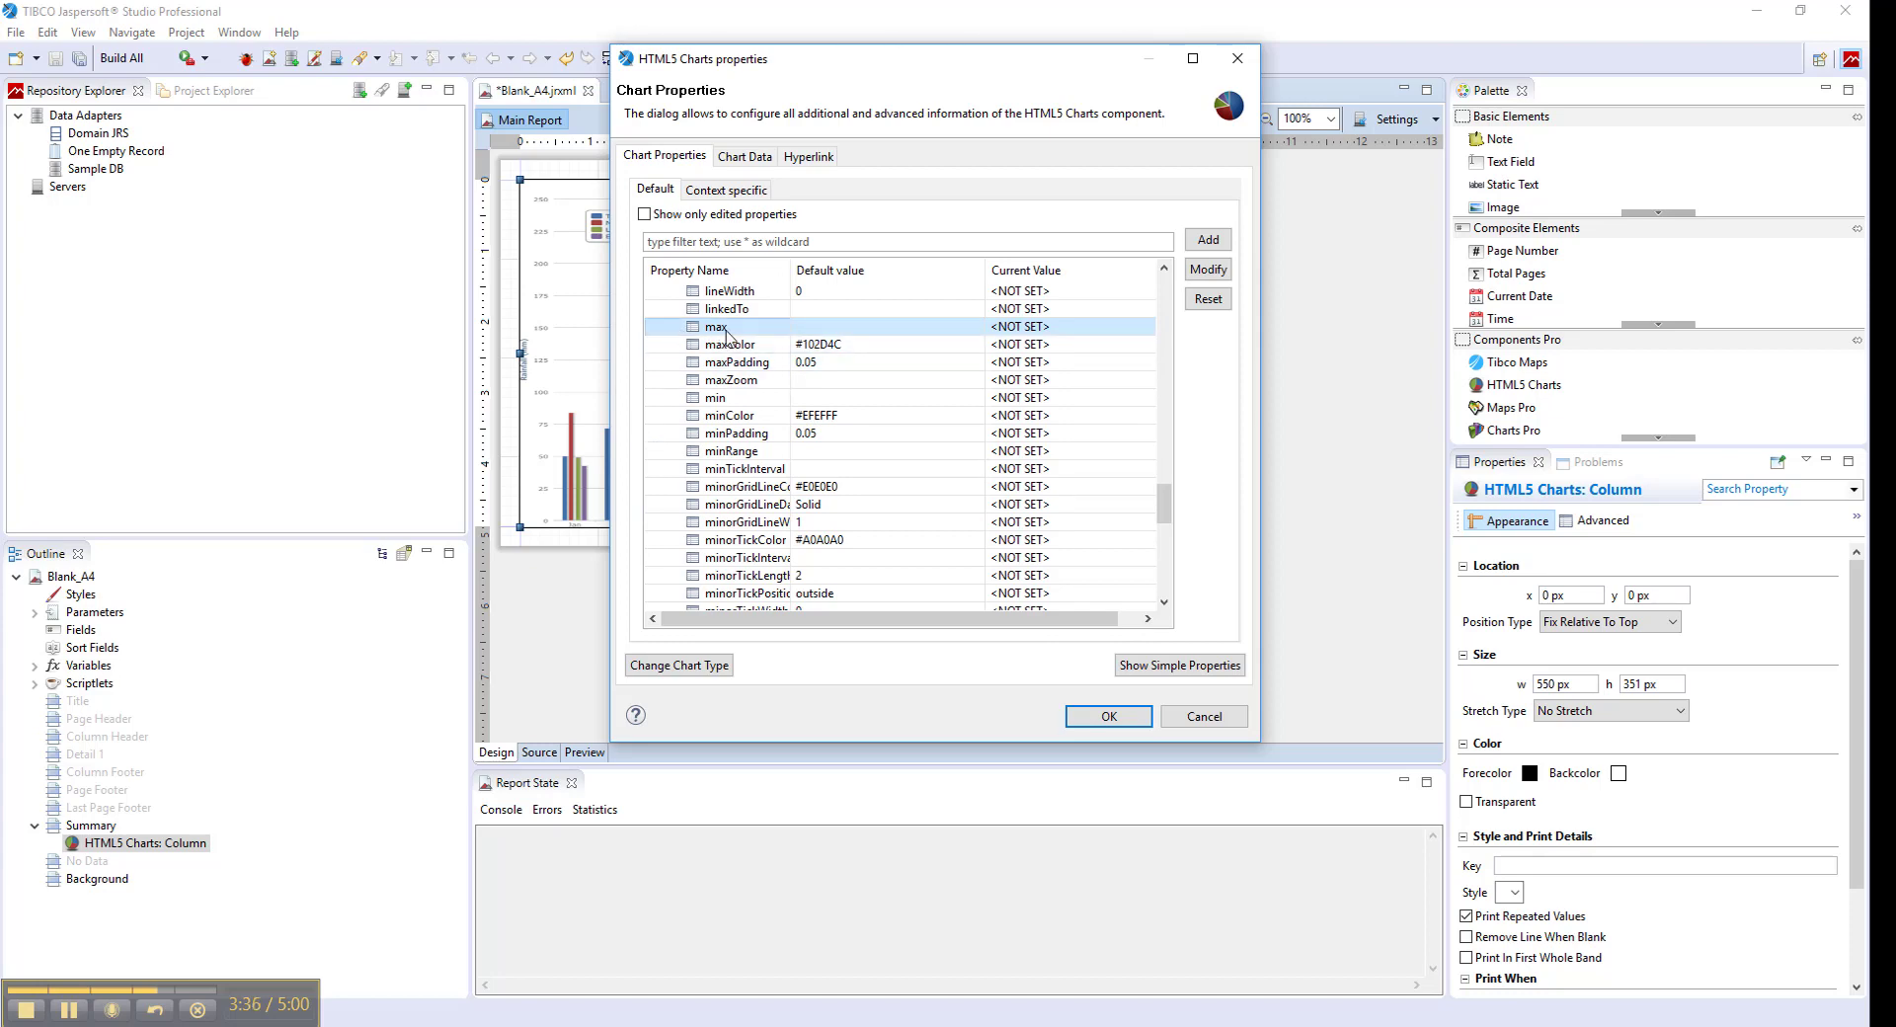
mouse_move(727, 335)
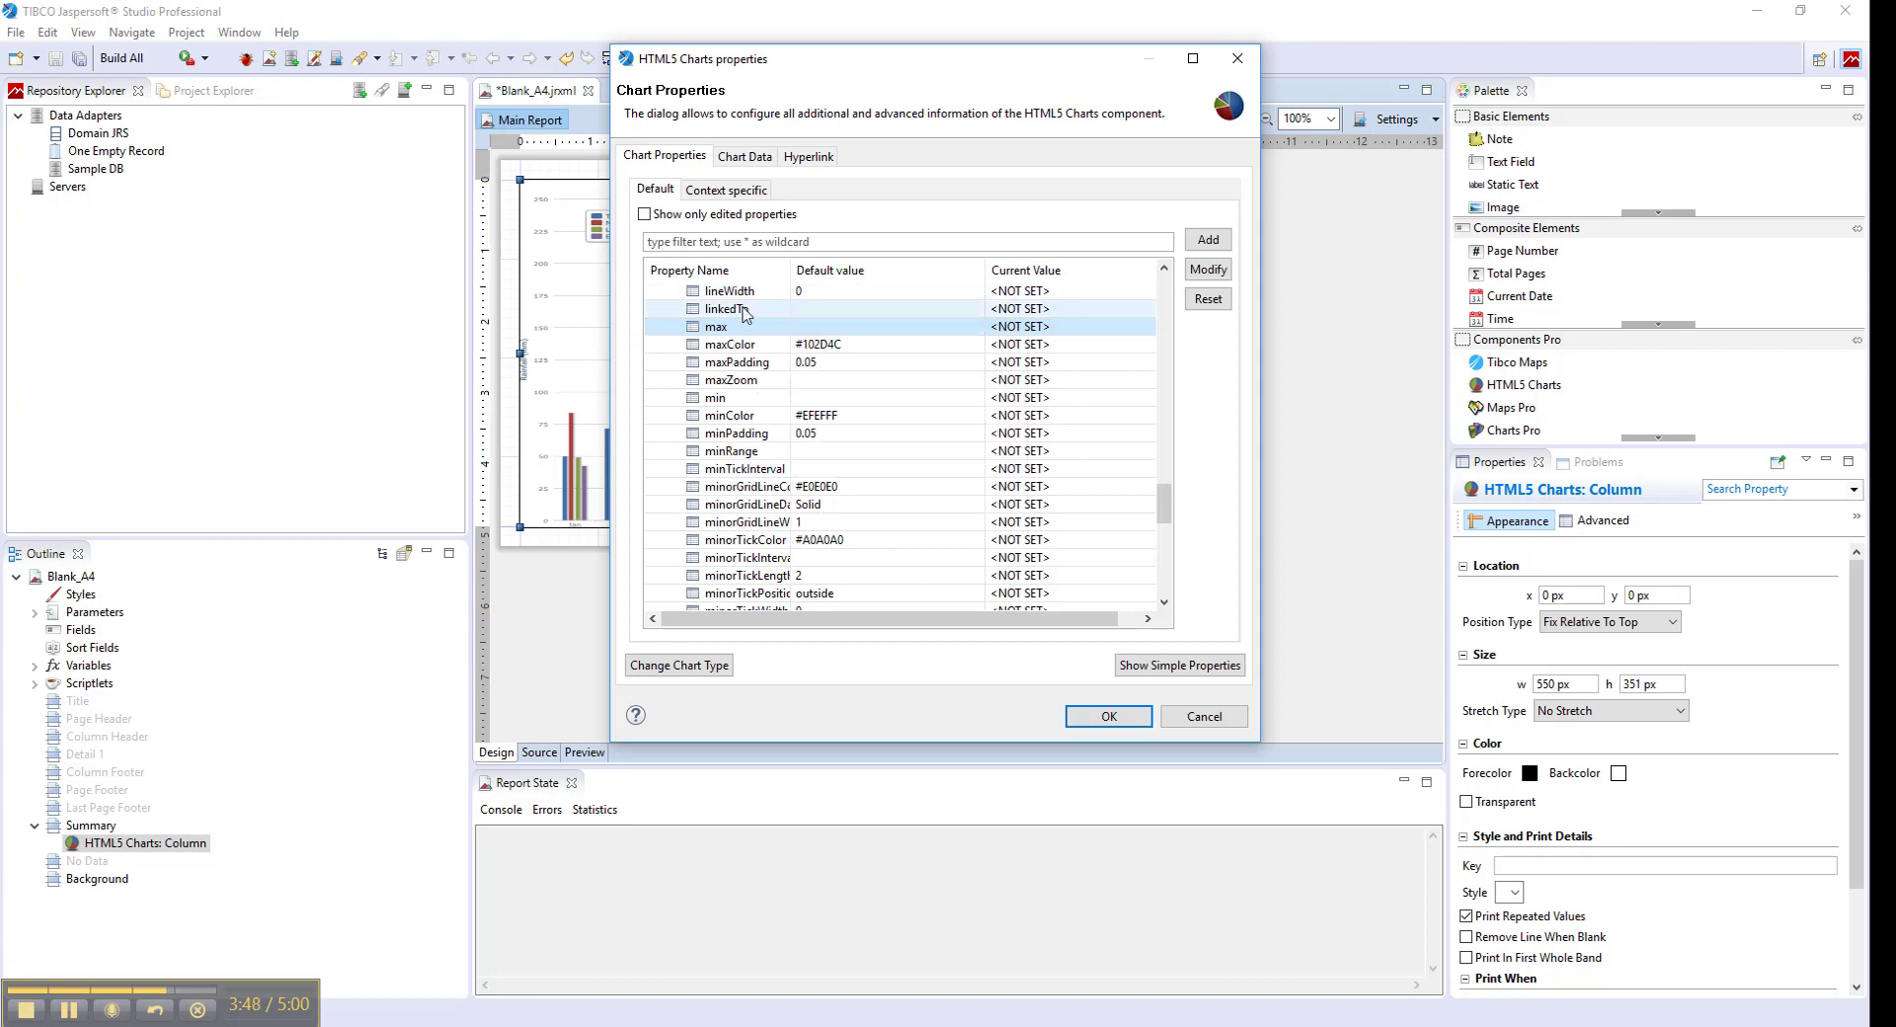
Open the yAxis.max Chart Property editor, move it aside, and turn on Use an expression
double_click(736, 329)
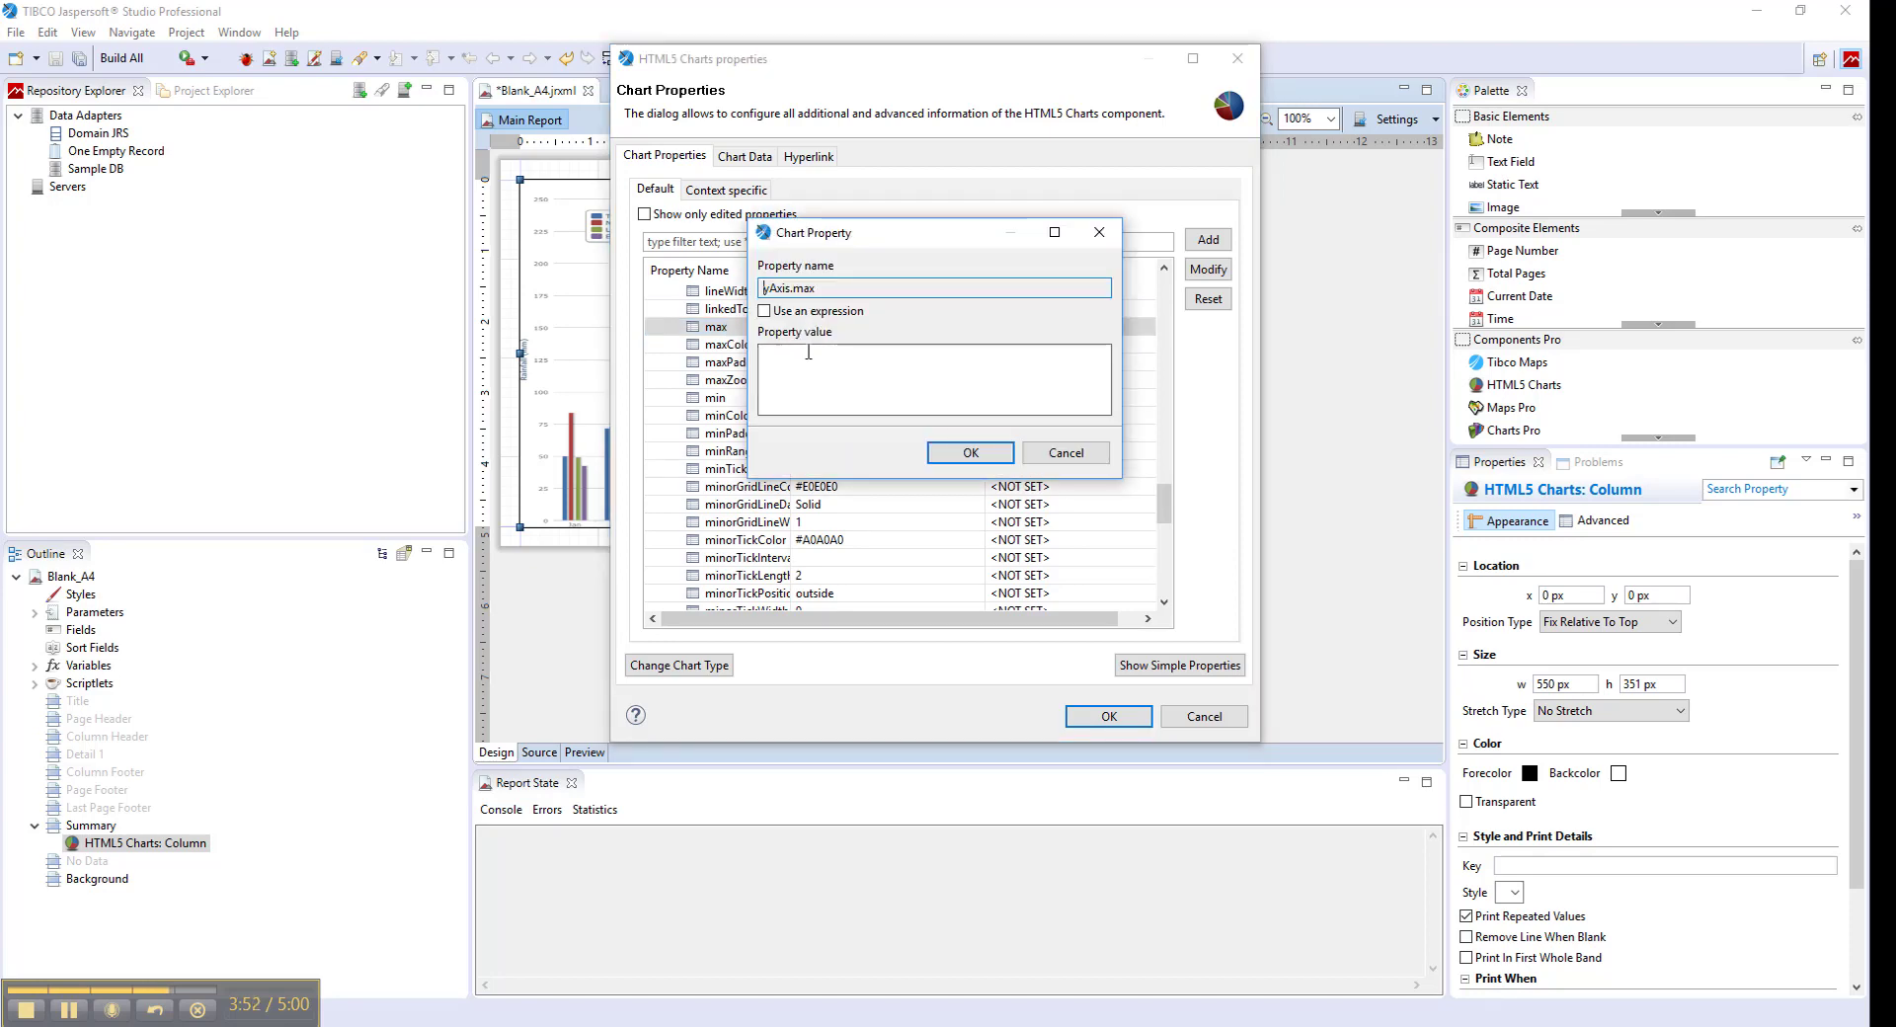
click(767, 311)
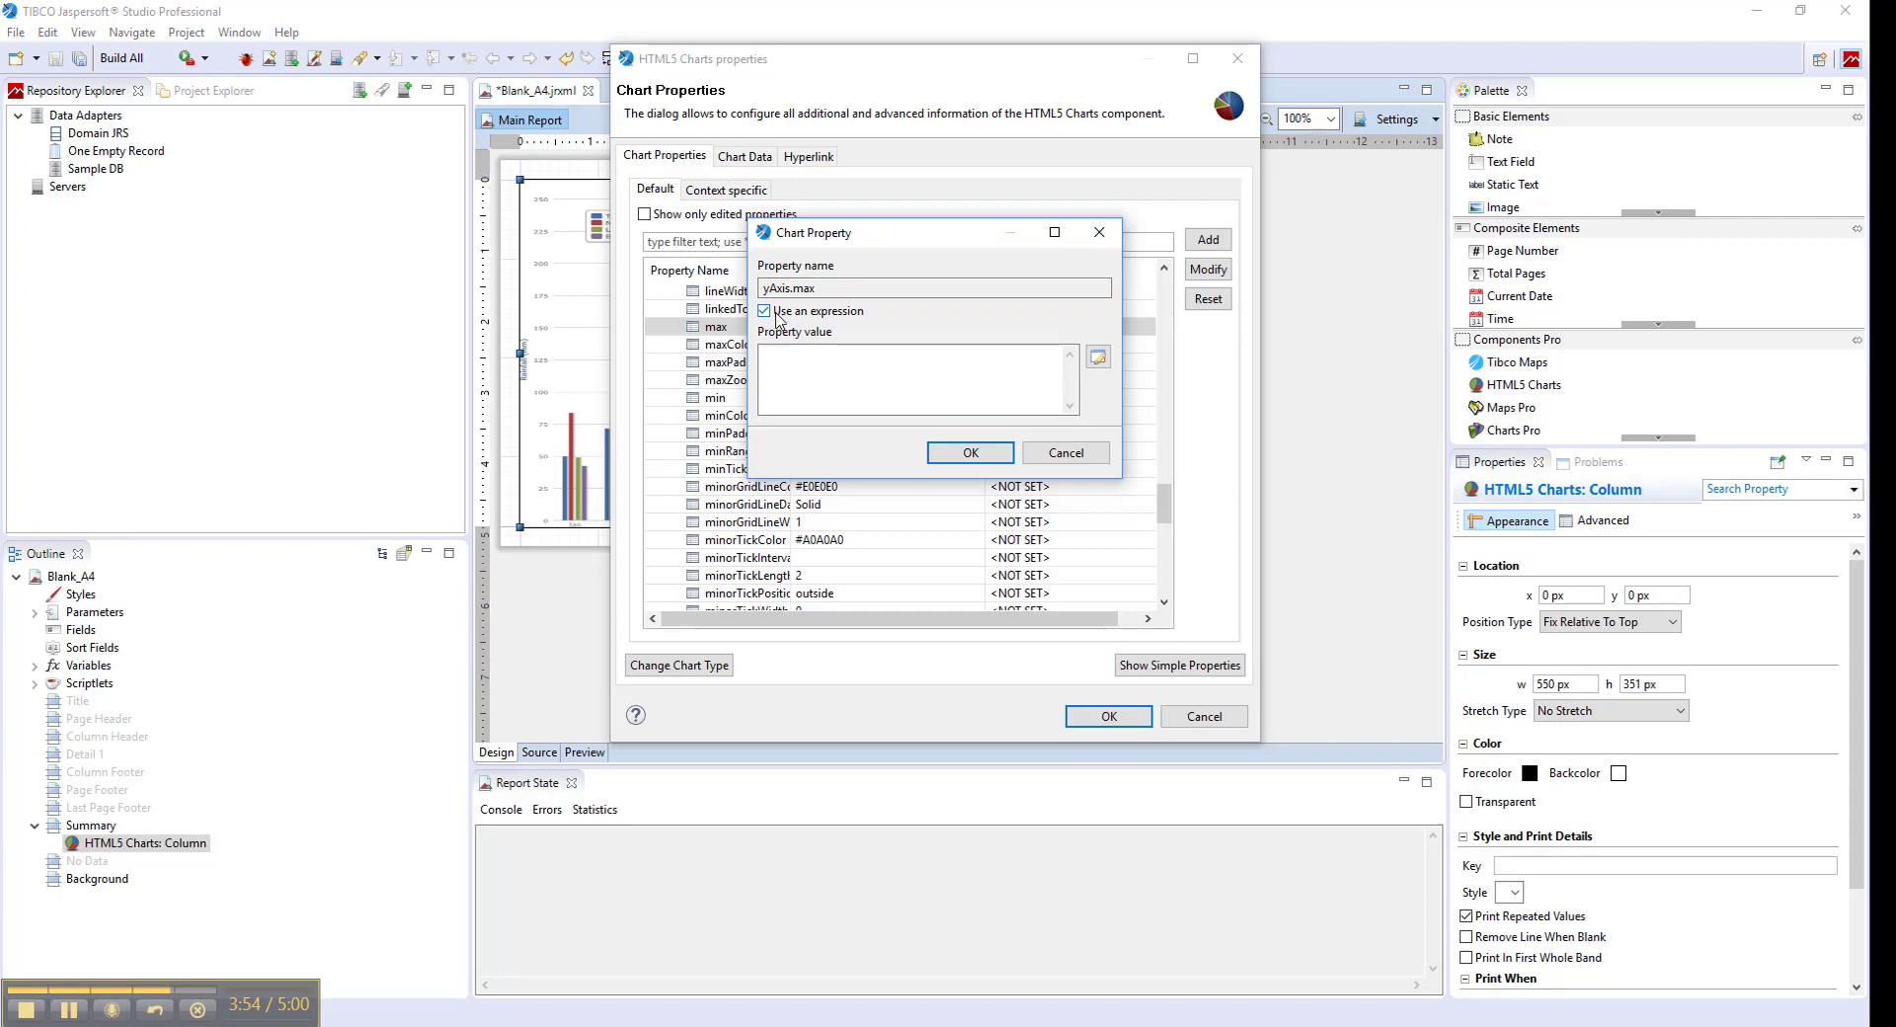
click(766, 311)
click(792, 370)
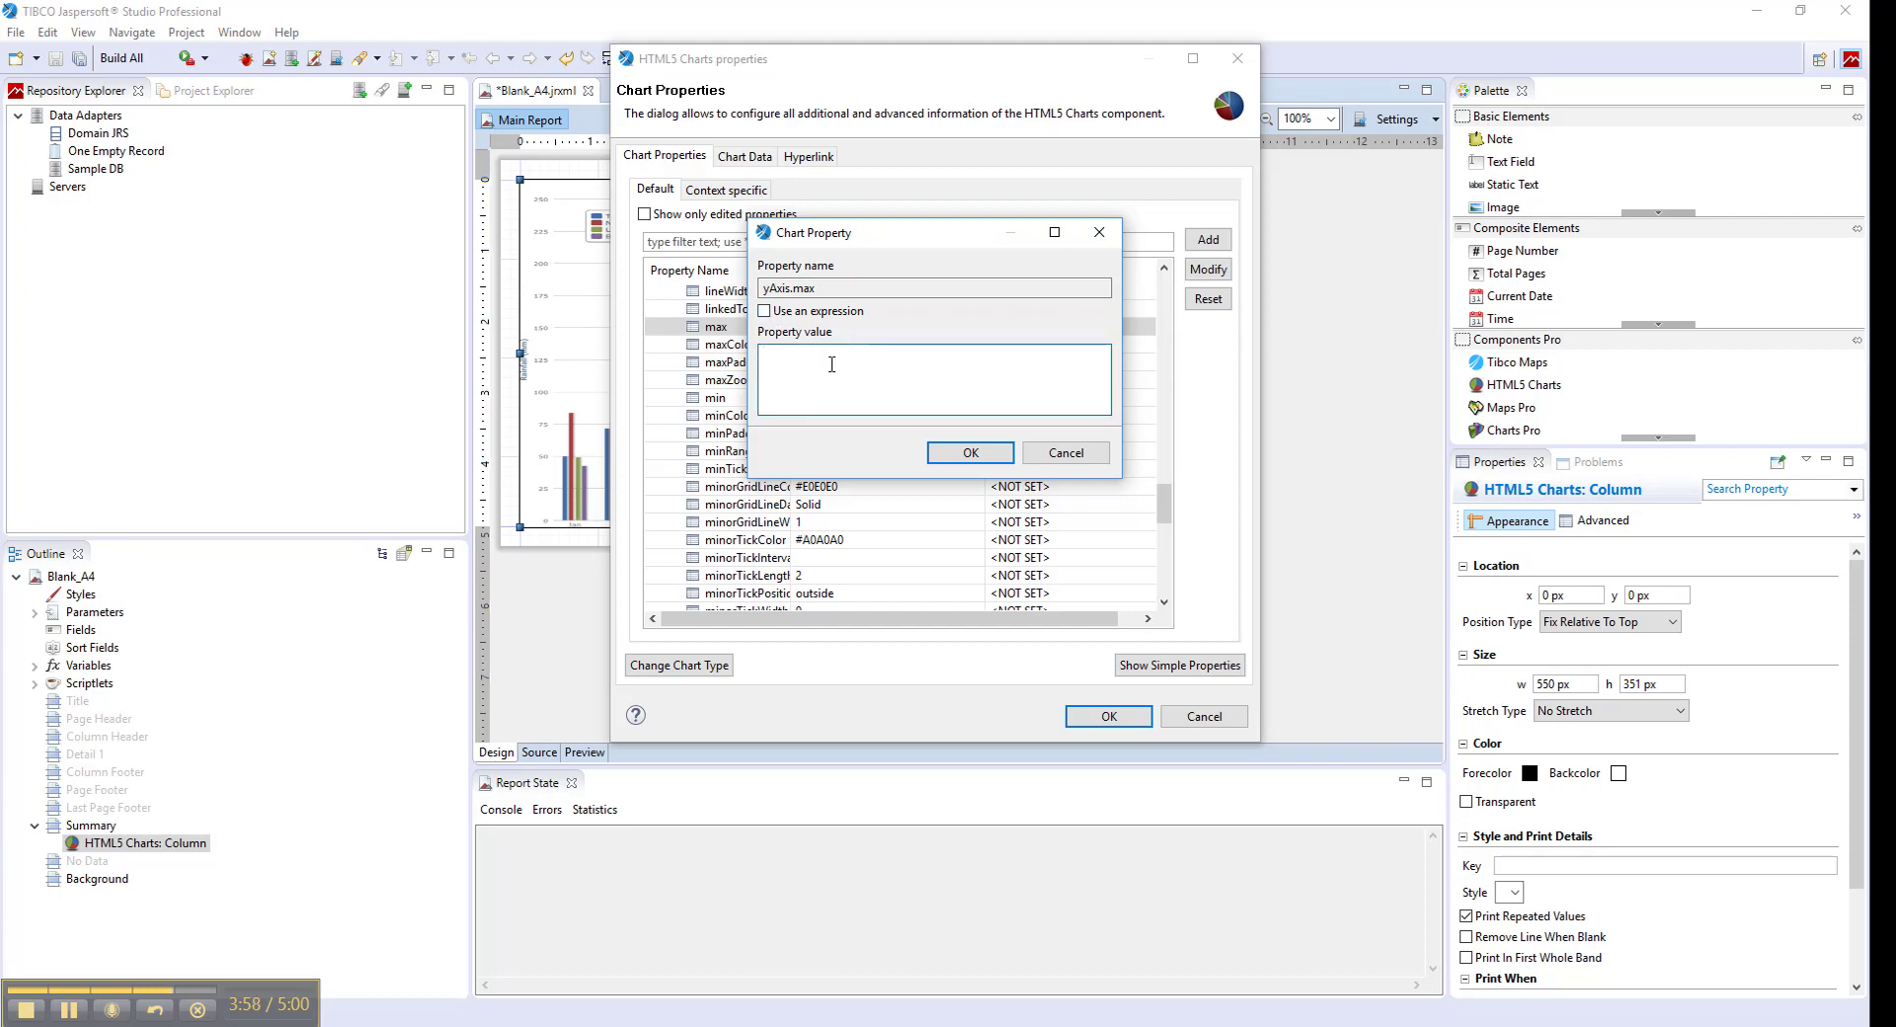
drag(884, 243, 1222, 328)
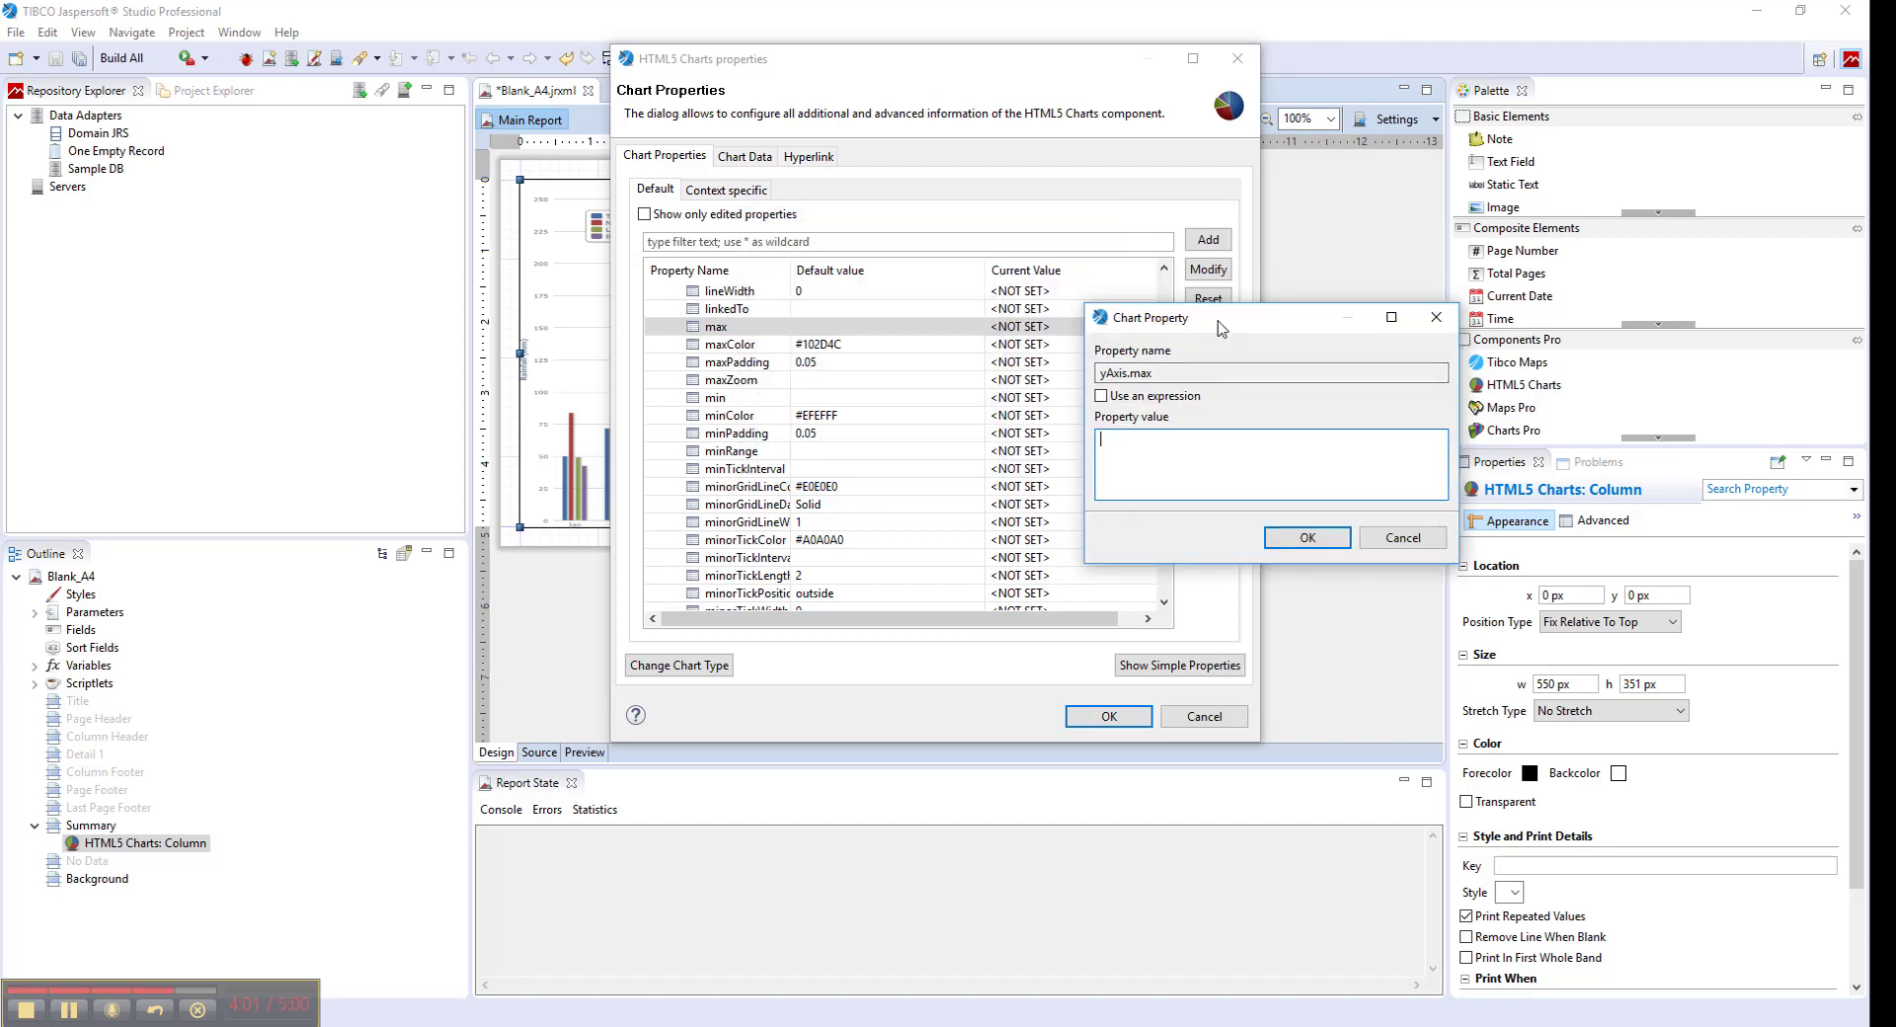
click(1102, 396)
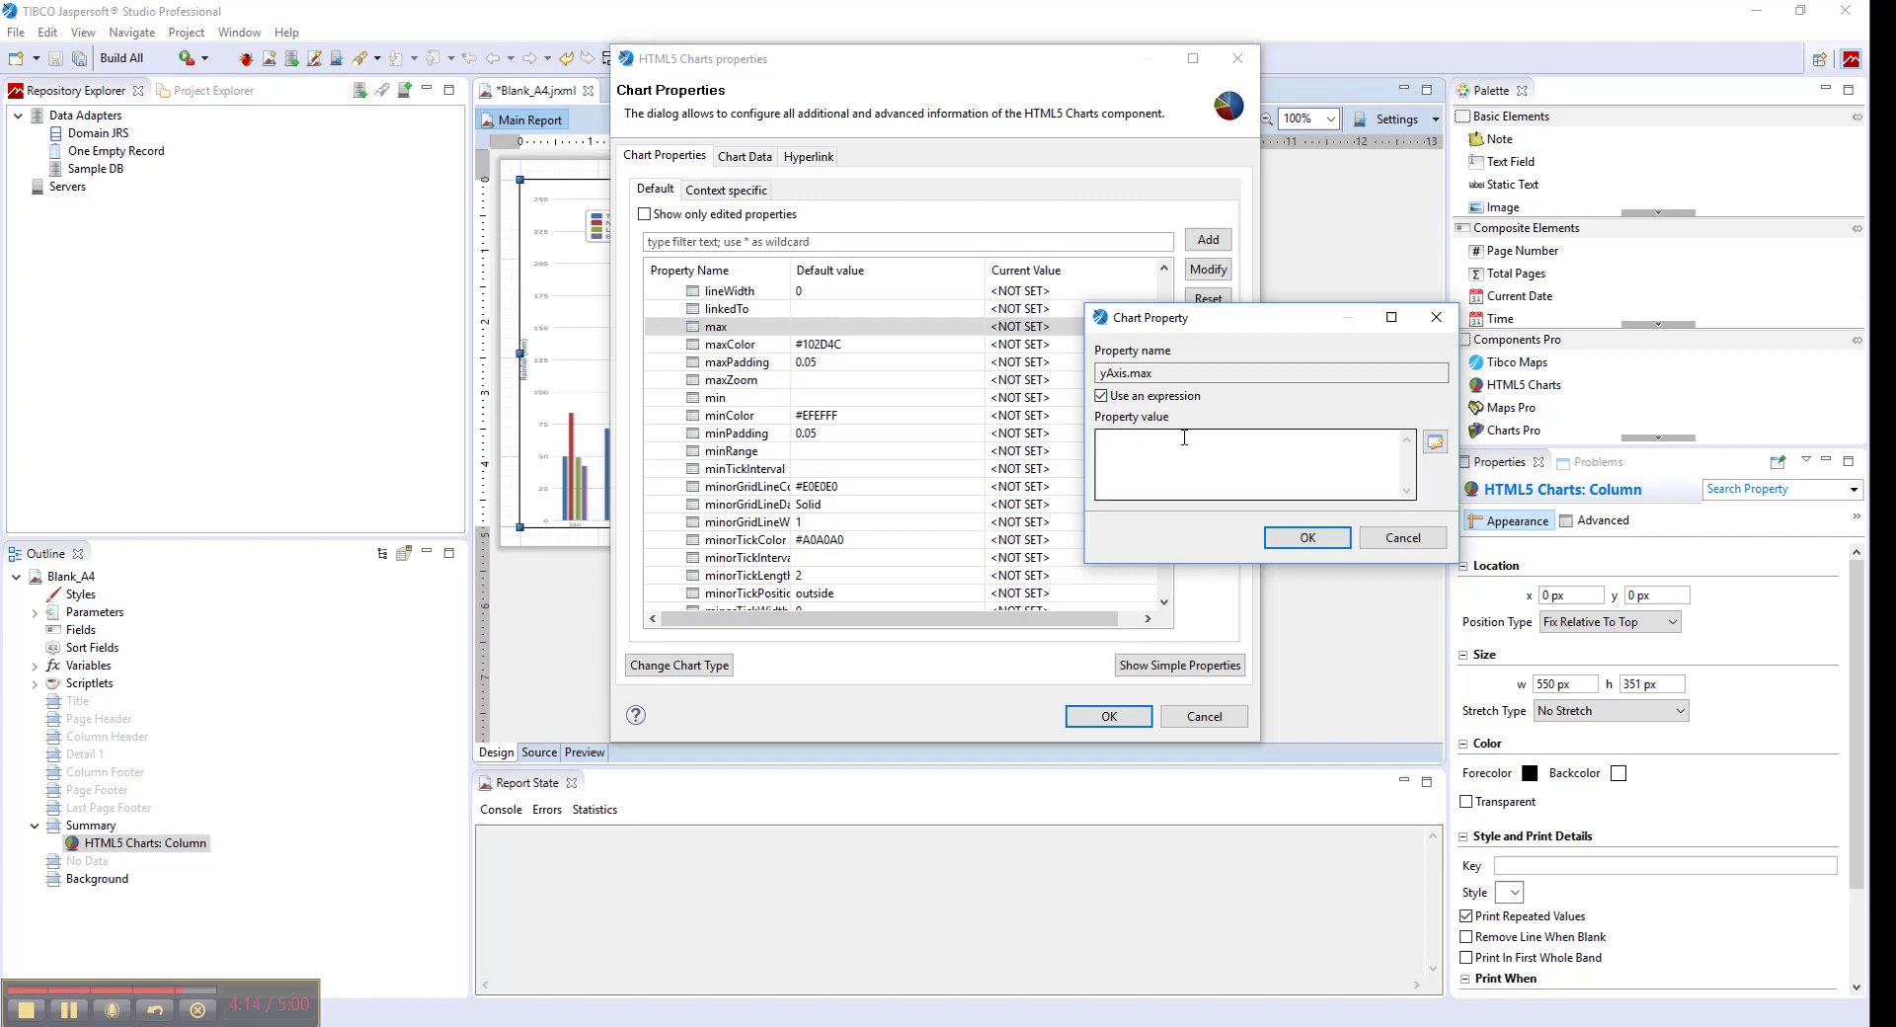